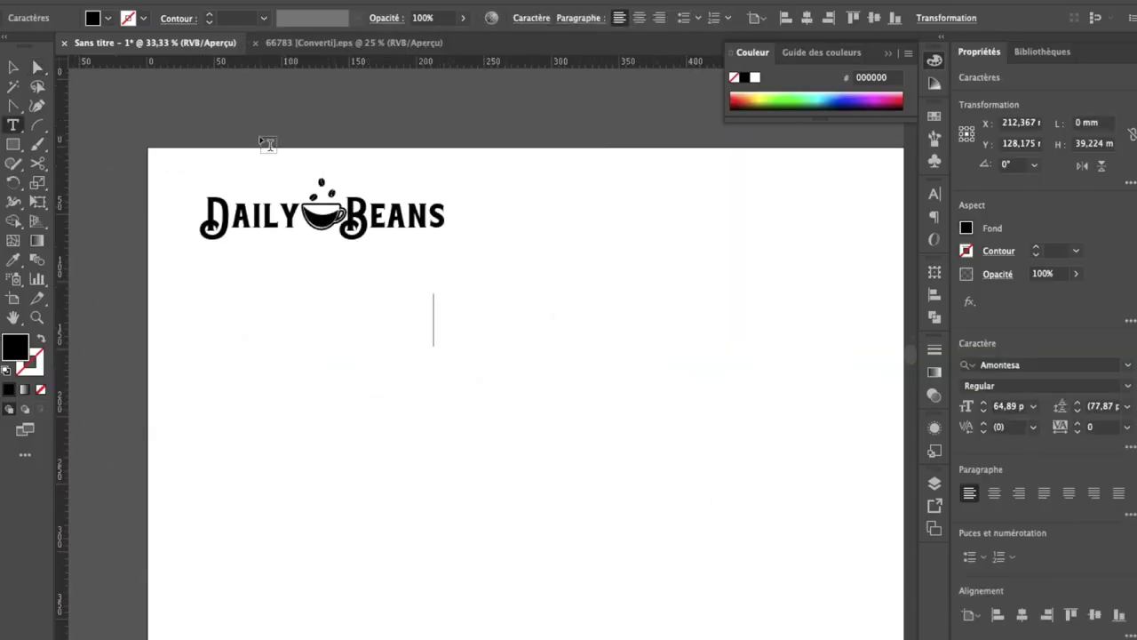
- Copy DAILY from the sample logo and paste it as a new Amontesa text object below
double_click(230, 216)
key("ctrl+c")
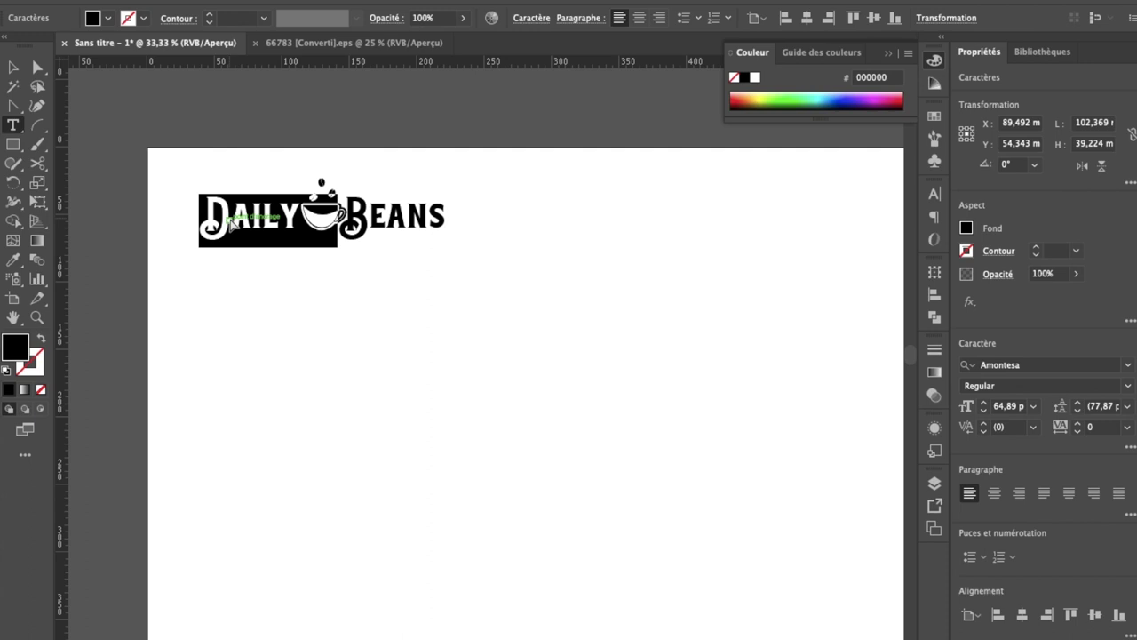
left_click(38, 67)
left_click(11, 127)
left_click(388, 456)
key("ctrl+v")
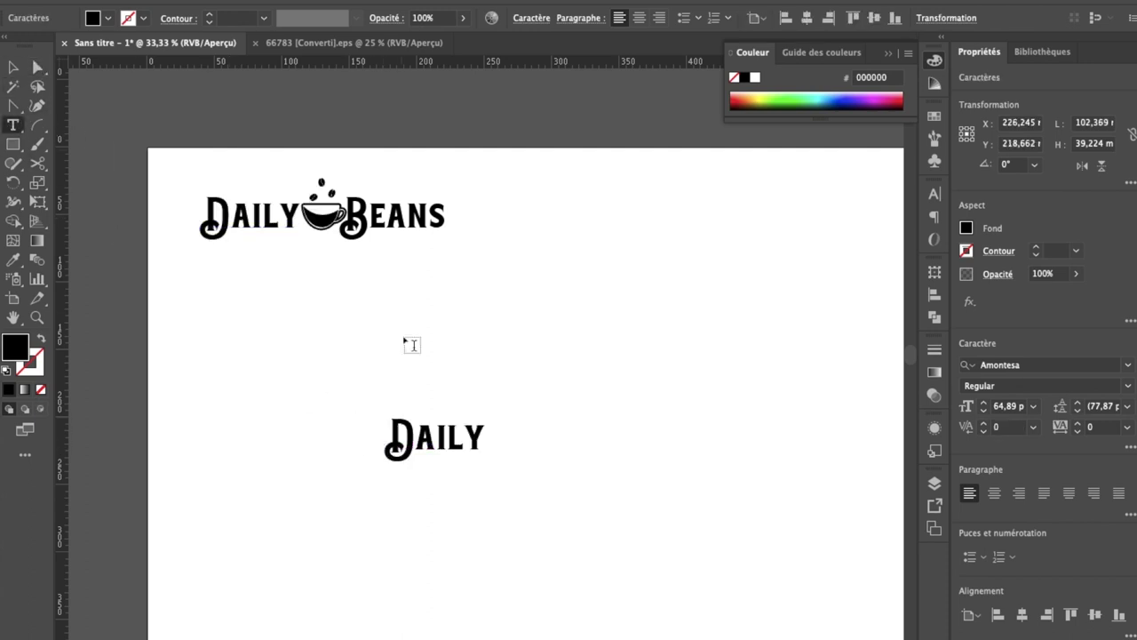
- Copy BEANS and paste it as a second, separate text object beside DAILY
double_click(364, 213)
key("ctrl+v")
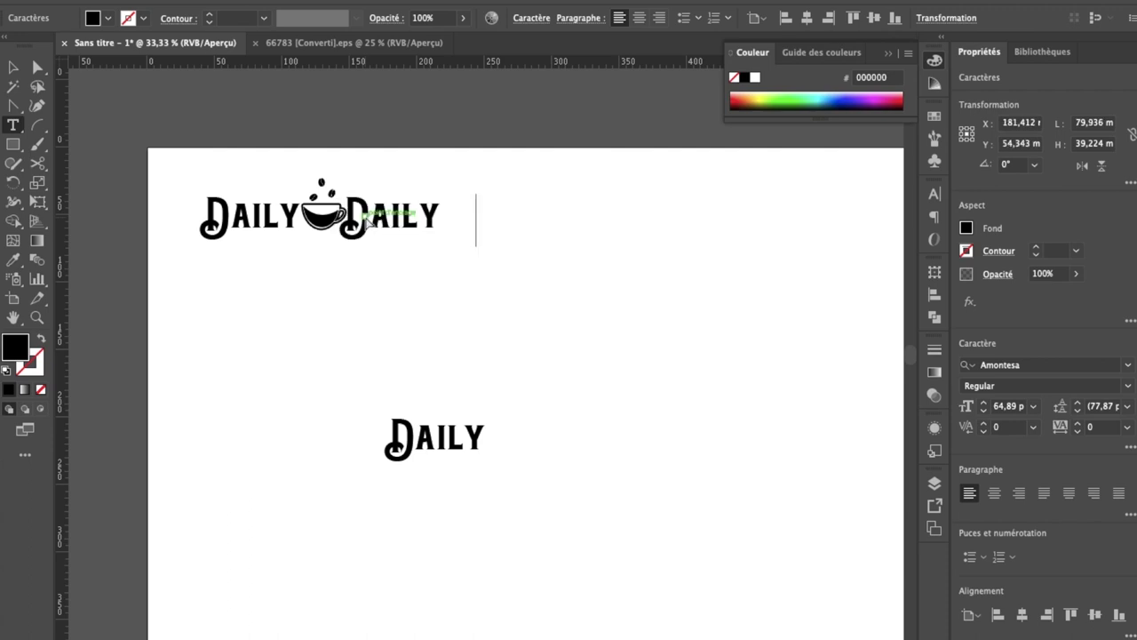
key("ctrl+z")
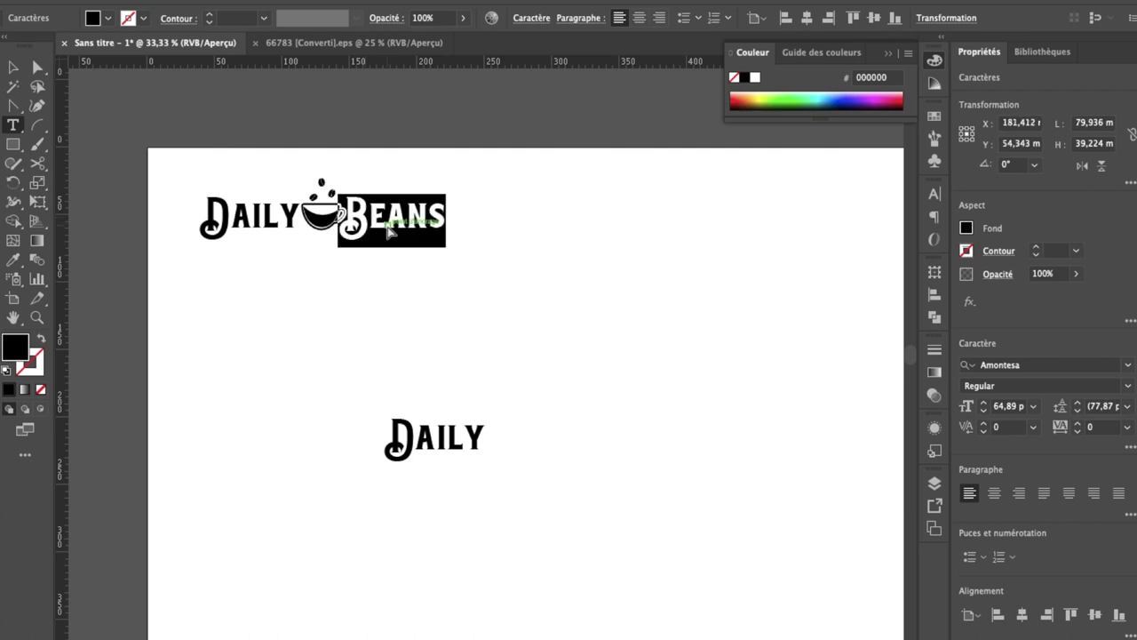
left_click(614, 492, "ctrl")
left_click(609, 487)
key("ctrl+v")
key("ctrl+plus")
key("ctrl+plus")
scroll(614, 493, "left", 5)
scroll(613, 492, "left", 2)
scroll(613, 492, "left", 3)
scroll(617, 419, "up", 1)
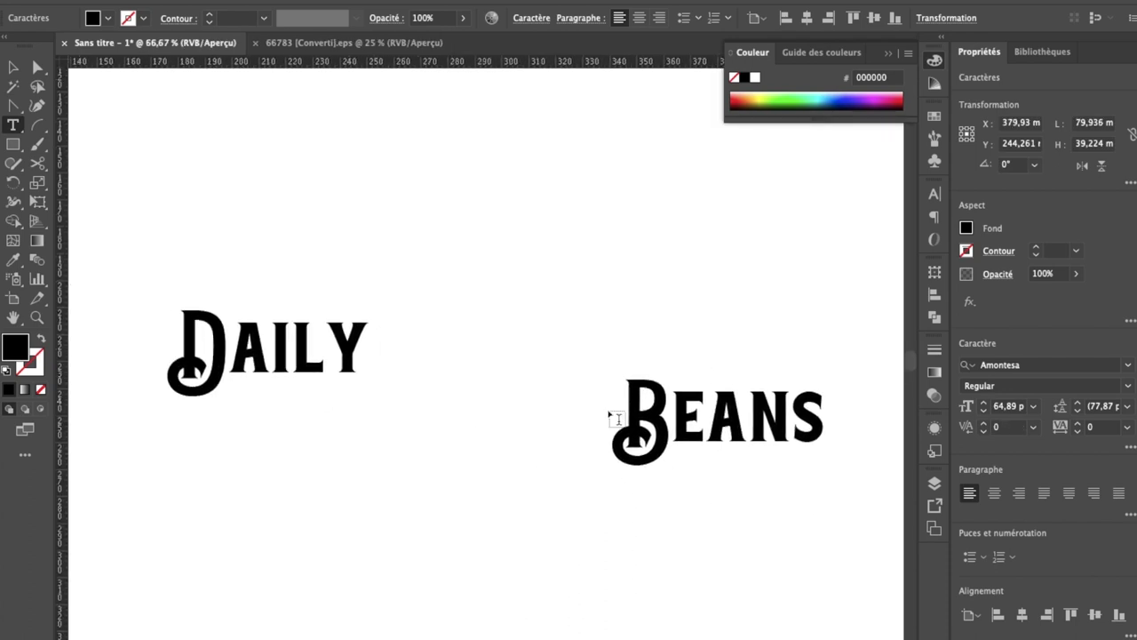
- Set the font size of both the BEANS and DAILY text to 140 pt
double_click(660, 423)
left_click(1022, 406)
type("140")
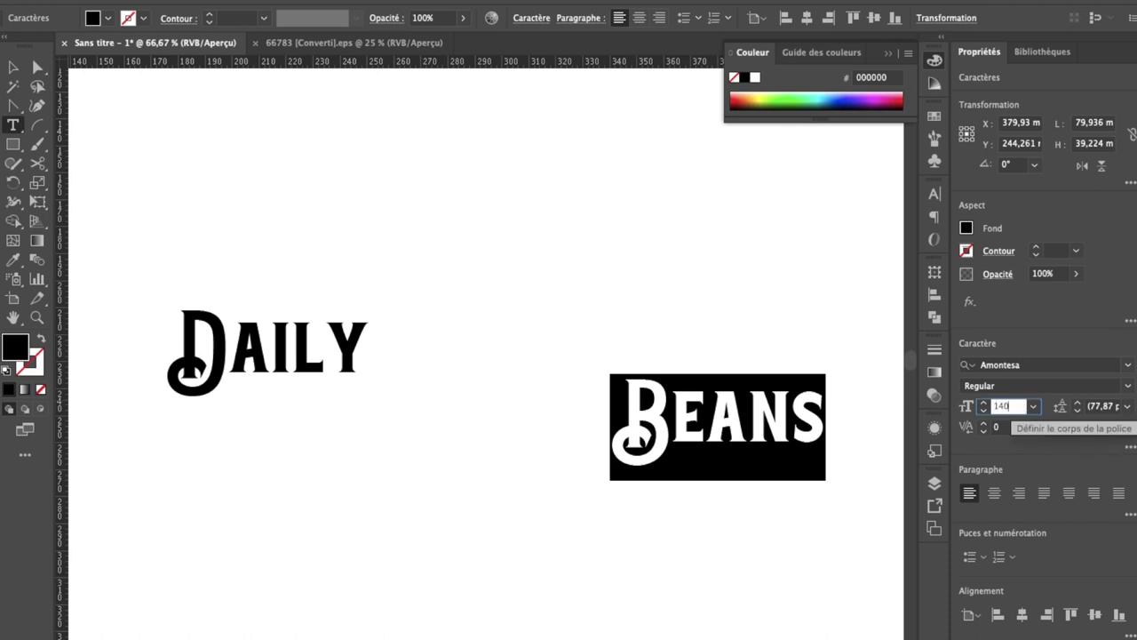
key("Return")
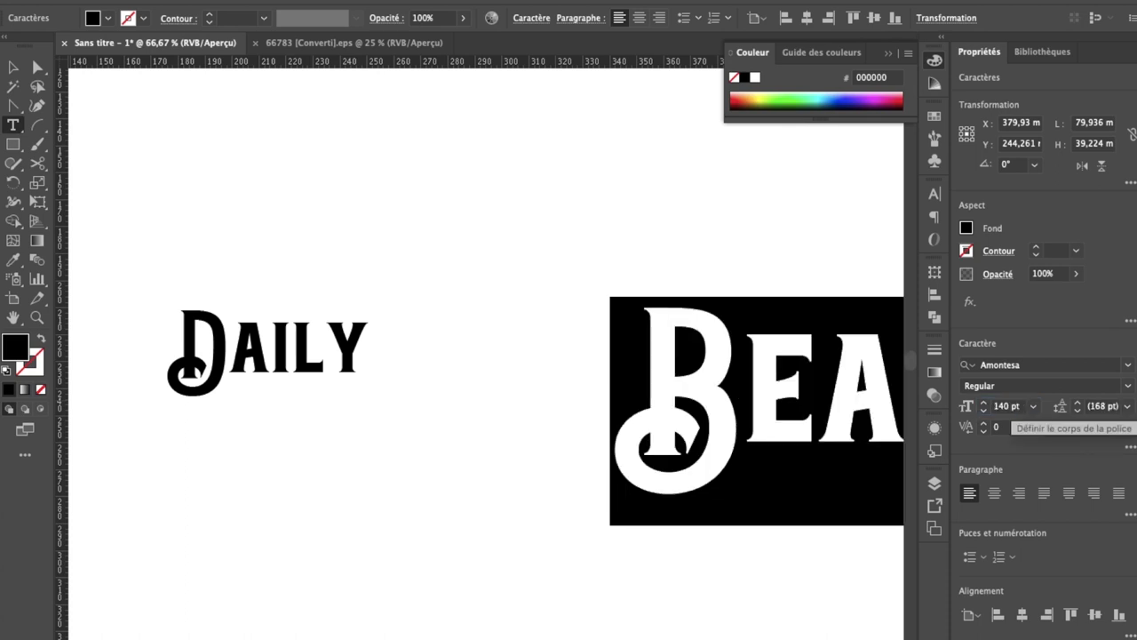
double_click(274, 361)
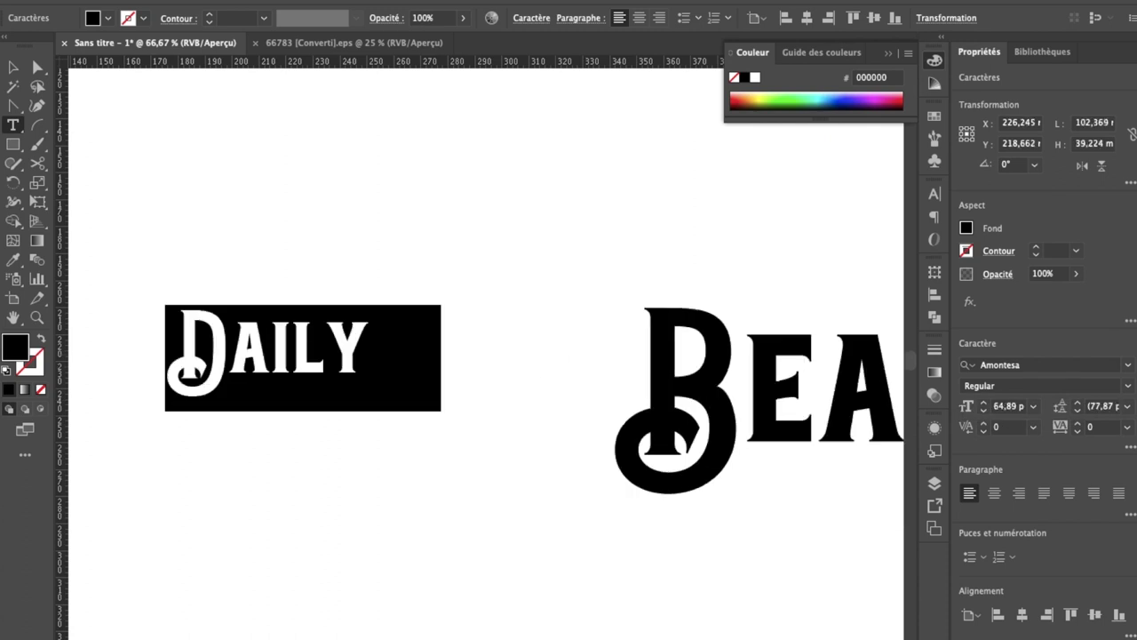
left_click(996, 408)
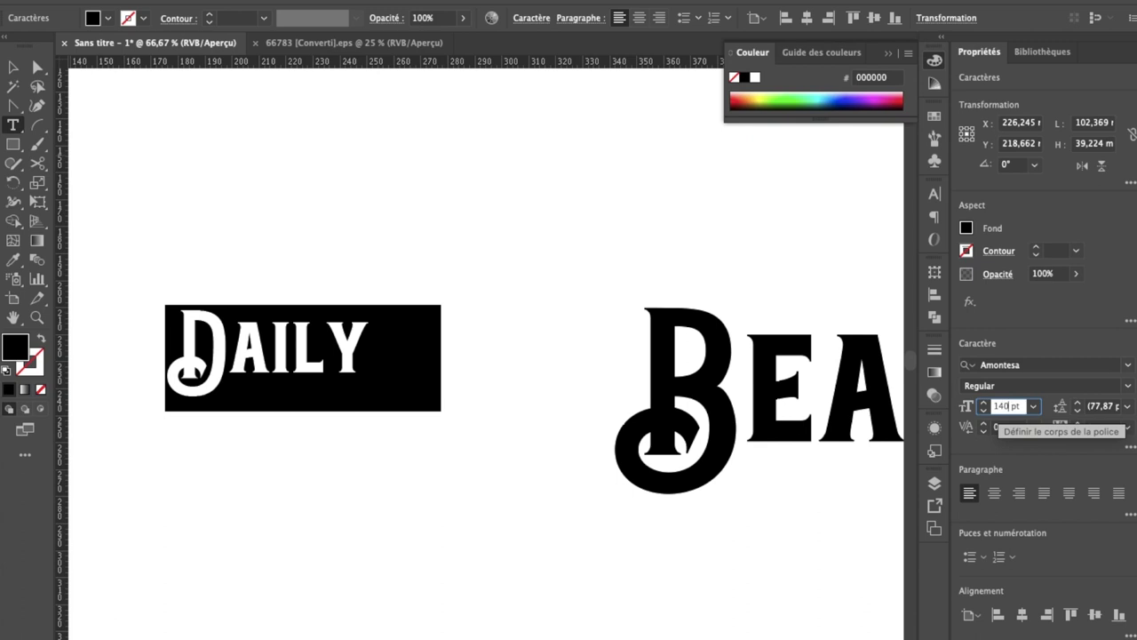
key("Return")
- Move DAILY beside BEANS and add horizontal guides along the letter tops and bottoms
left_click(38, 67)
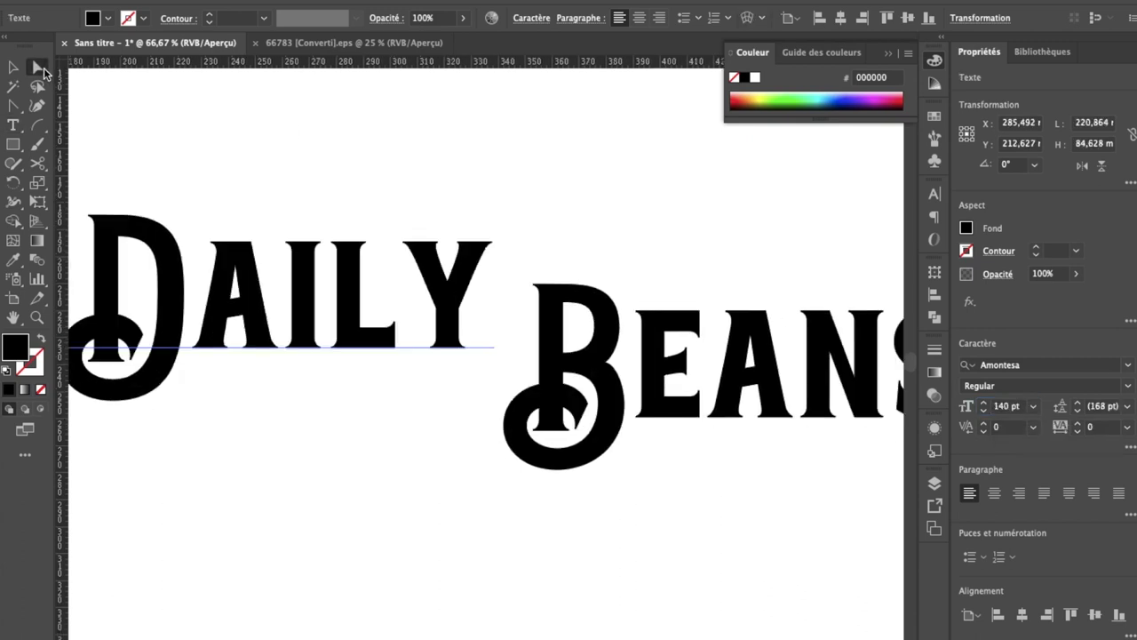
left_click_drag(278, 322, 242, 393)
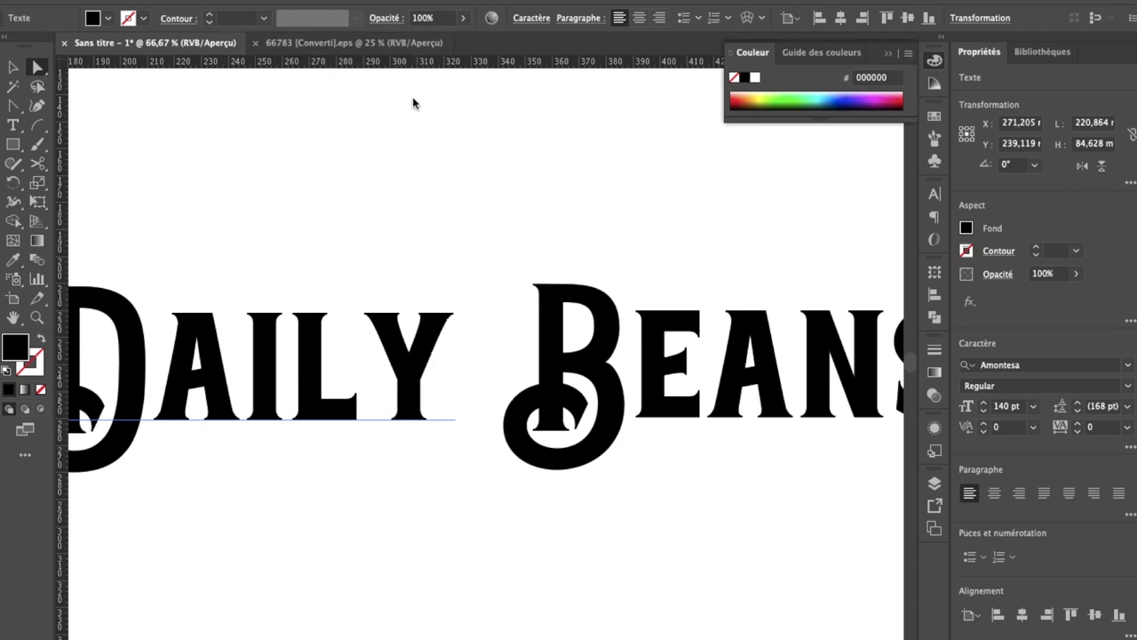
left_click_drag(414, 66, 396, 282)
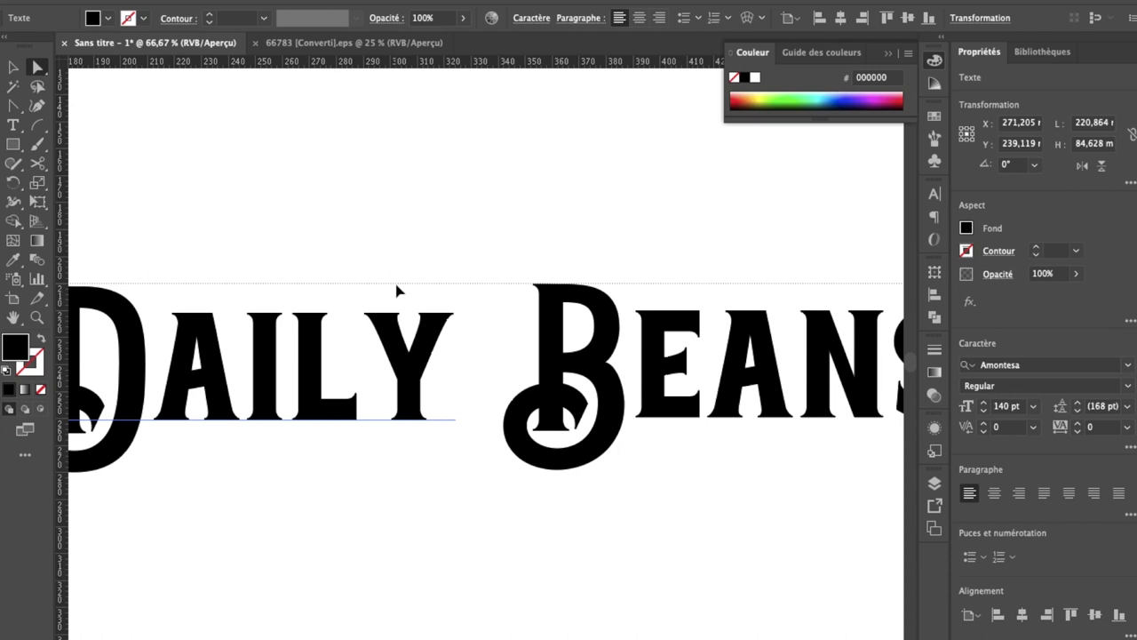
left_click(397, 284)
scroll(391, 311, "left", 5)
left_click_drag(278, 333, 275, 326)
left_click_drag(486, 64, 461, 486)
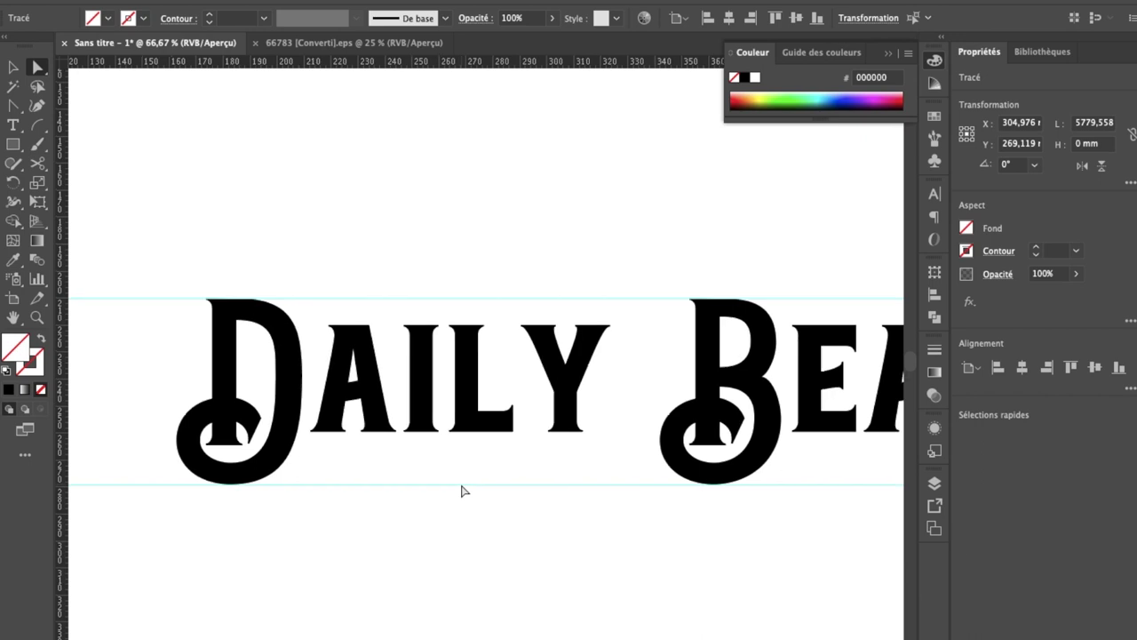
scroll(462, 489, "right", 3)
scroll(462, 490, "left", 3)
scroll(462, 489, "left", 2)
- Shift DAILY left and BEANS right to widen the gap between the words
left_click(433, 405)
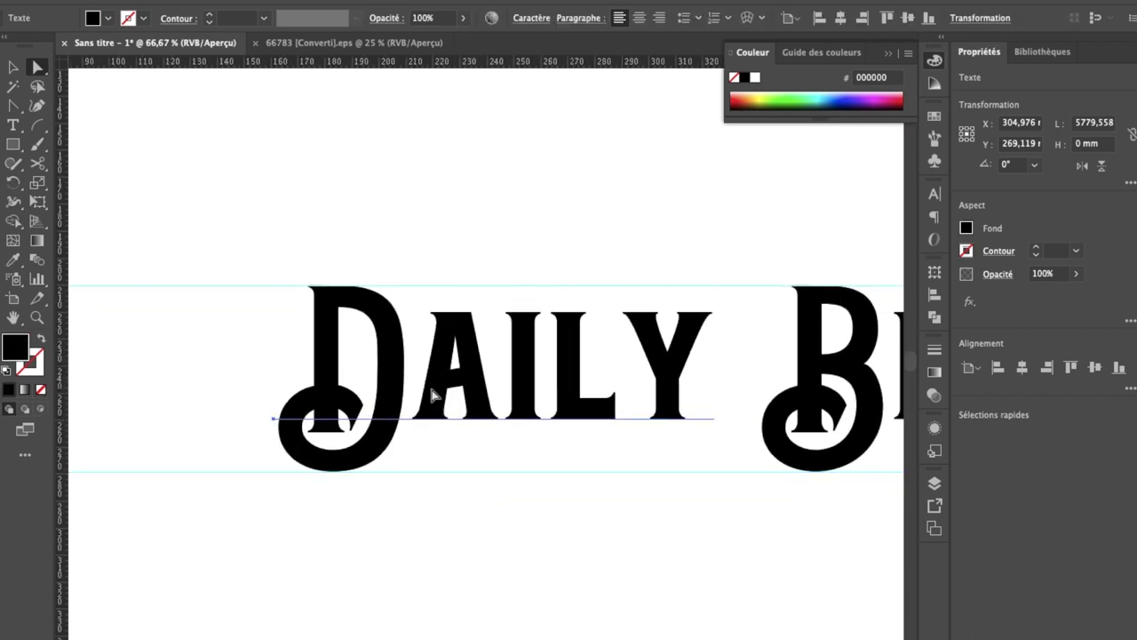
key("shift+Left")
key("shift+Left")
key("shift+Left")
key("shift+Left")
key("shift+Left")
key("shift+Left")
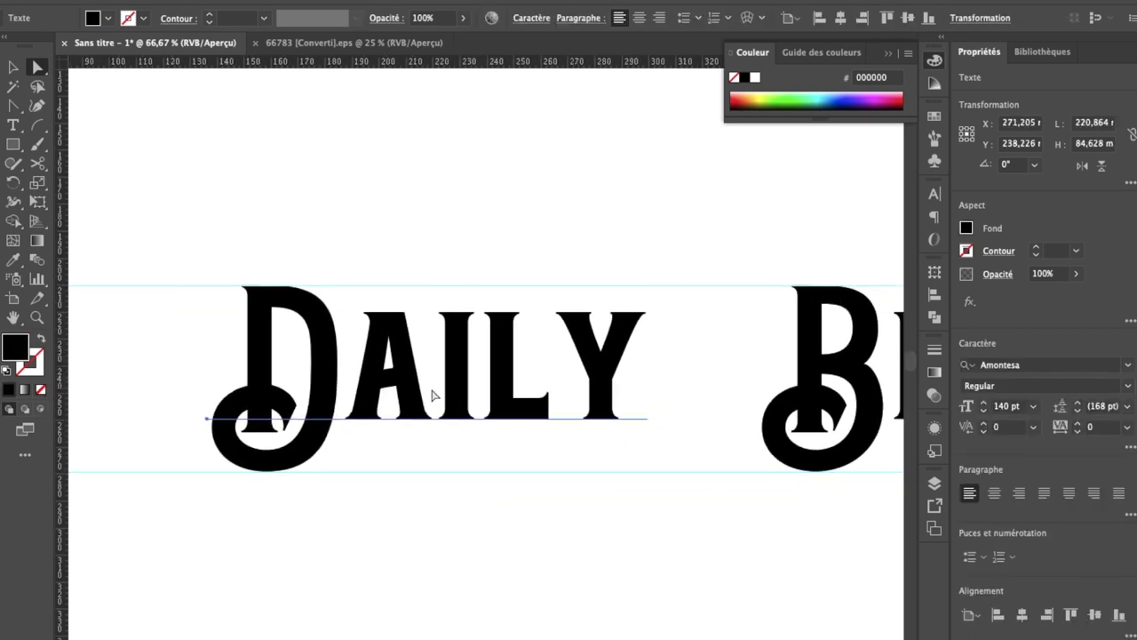
key("shift+Left")
key("shift+Left")
key("shift+Left")
scroll(433, 395, "right", 10)
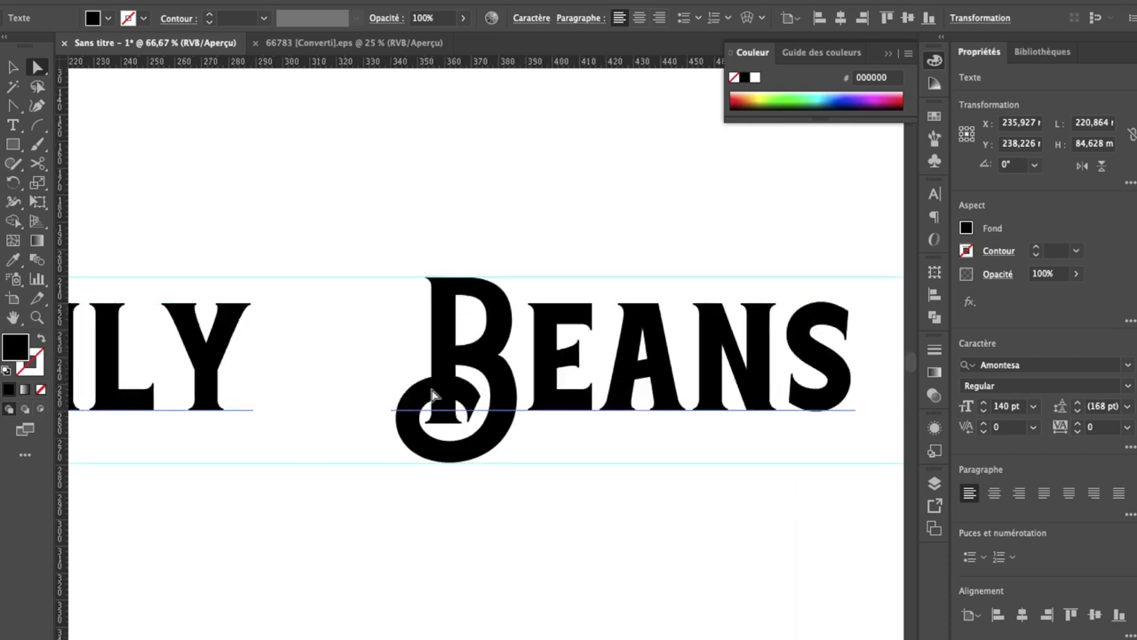
scroll(502, 391, "right", 1)
key("shift+Right")
key("shift+Right")
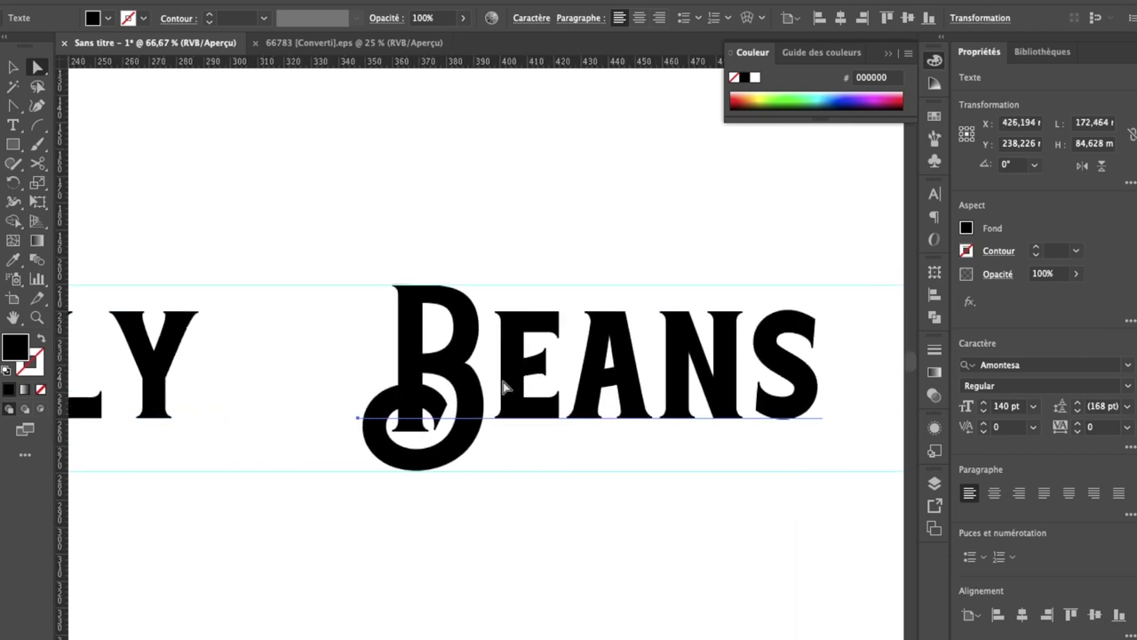
key("shift+Right")
key("shift+Right")
key("shift+Right")
key("shift+Right")
key("shift+Right")
scroll(504, 386, "left", 3)
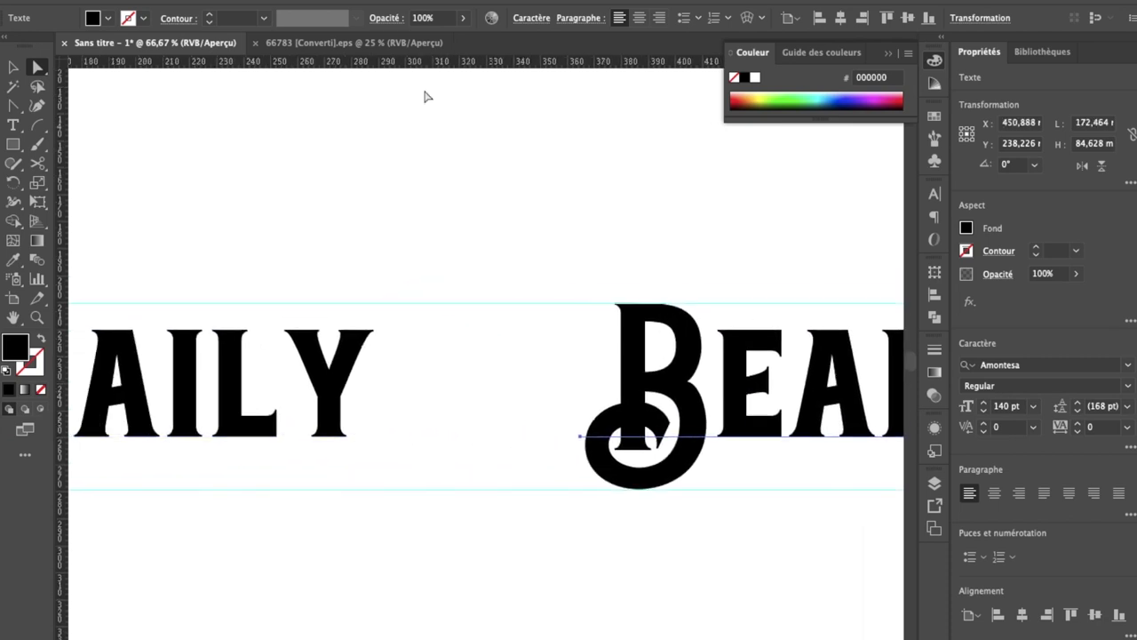
- In the coffee logos file, delete the grey background, the other logos and THE CAFE lettering
left_click(382, 42)
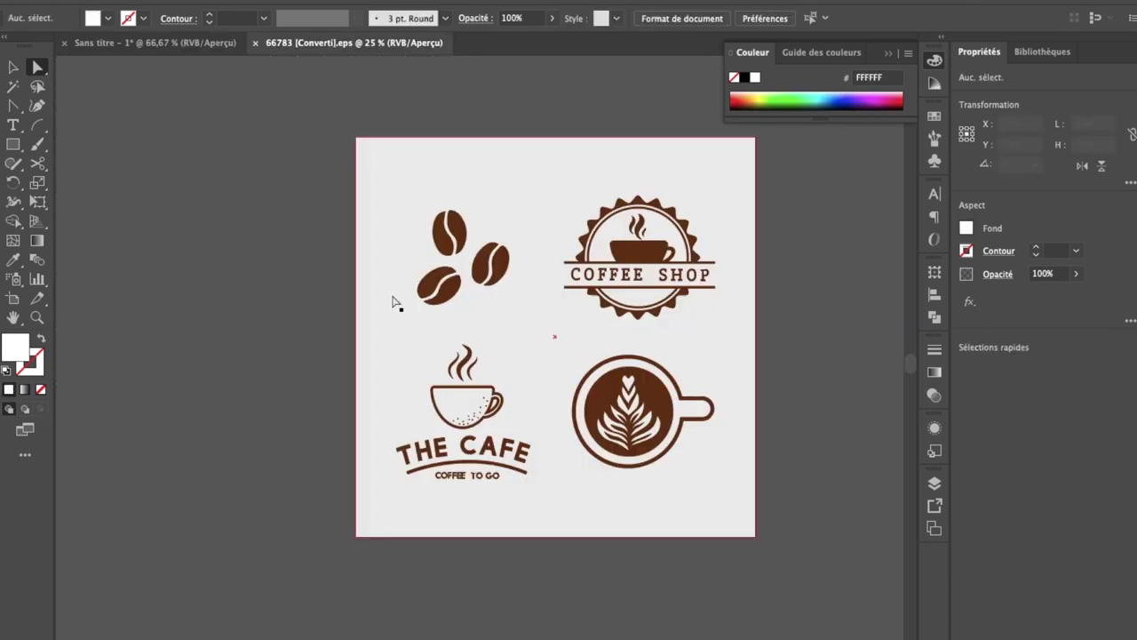
left_click(588, 198)
key("Delete")
mouse_move(748, 162)
left_mouse_down()
mouse_move(592, 242)
mouse_move(554, 528)
left_mouse_up()
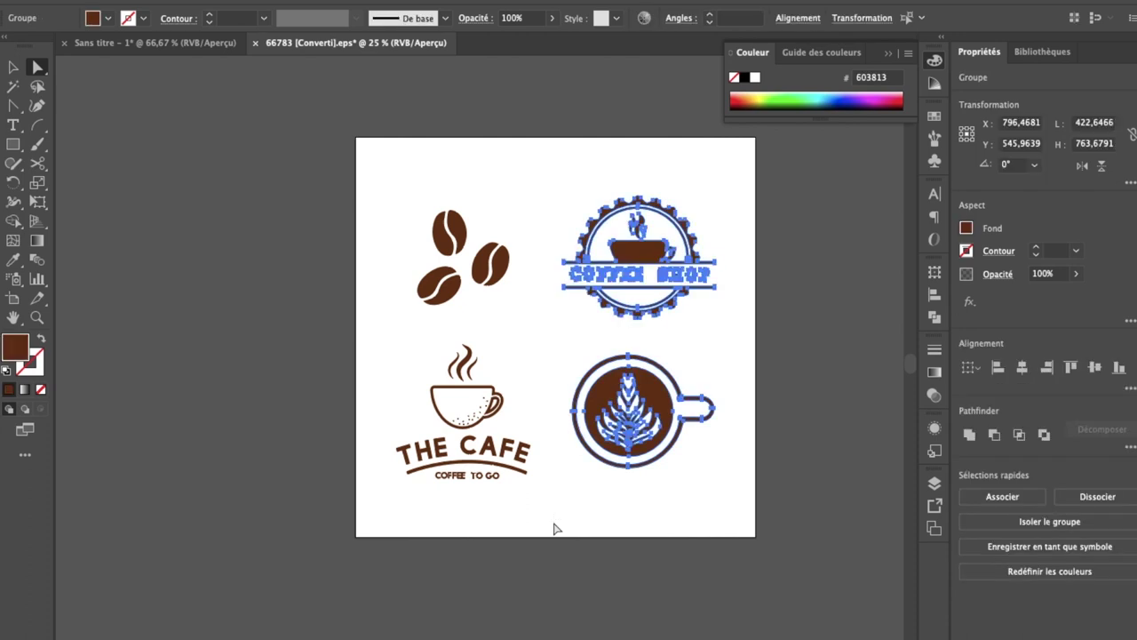
key("Delete")
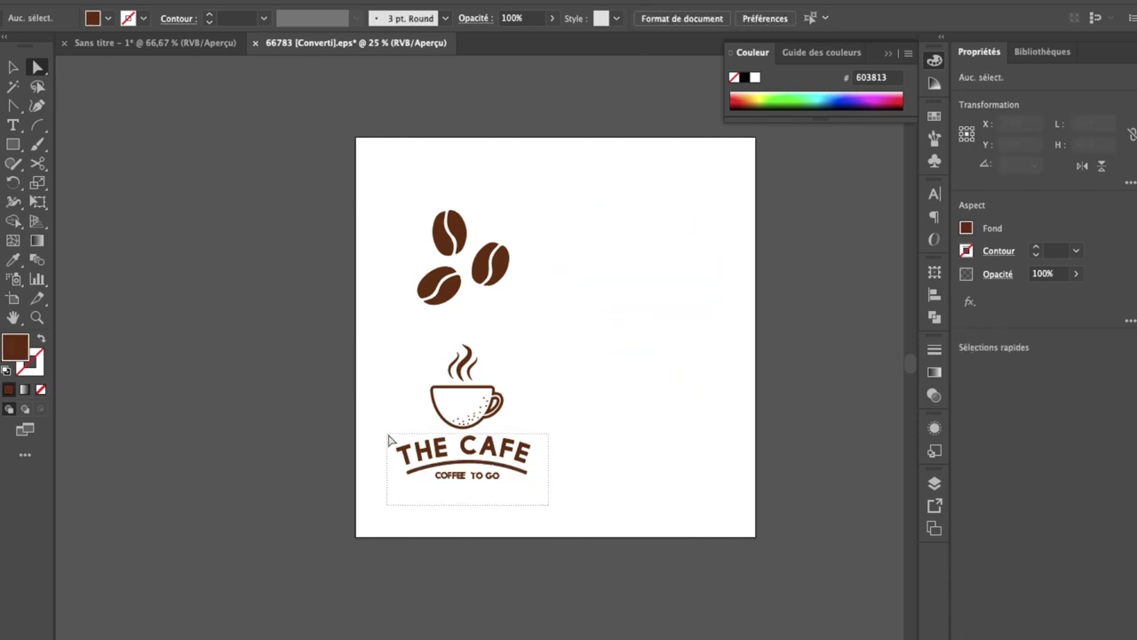
left_click_drag(388, 439, 388, 438)
key("Delete")
- Delete the speckle dots inside the cup and near its handle
scroll(388, 439, "up", 2)
scroll(388, 439, "up", 2)
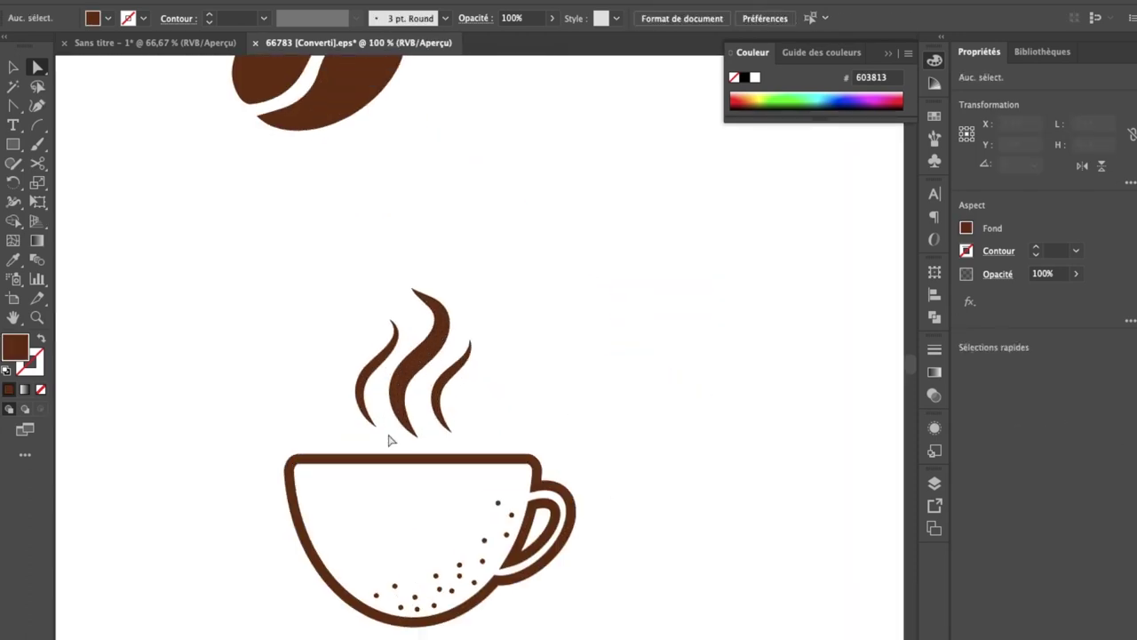
scroll(388, 439, "up", 1)
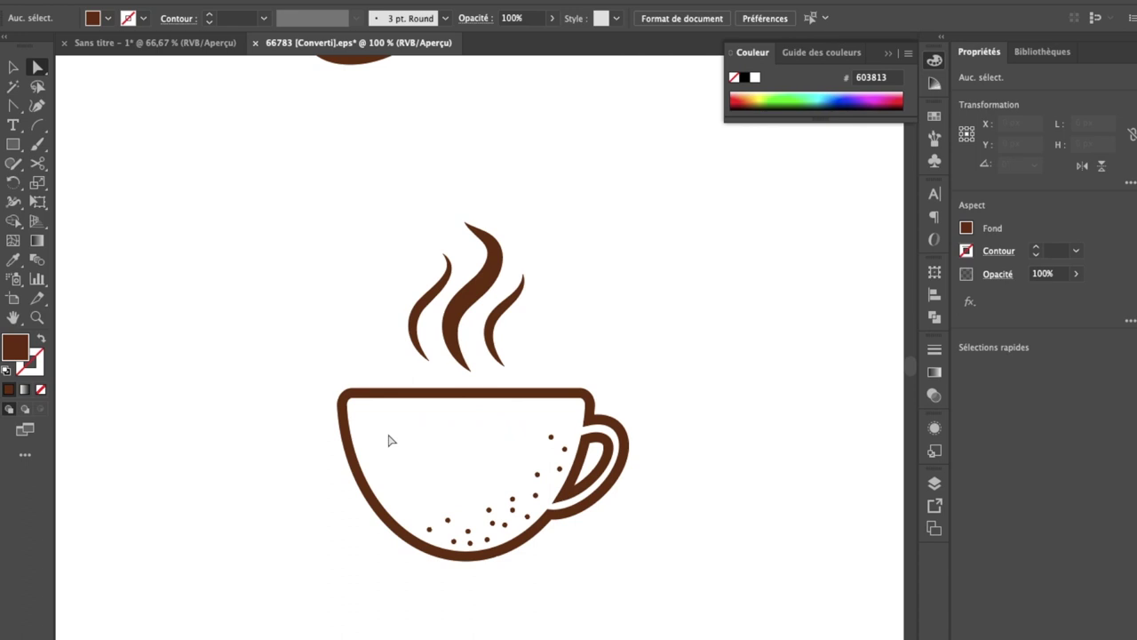
mouse_move(568, 425)
left_mouse_down()
mouse_move(499, 528)
mouse_move(482, 506)
left_mouse_up()
left_click(555, 432)
left_click(554, 432)
key("Delete")
key("Delete")
left_click(497, 507)
left_click(478, 488)
key("Delete")
key("Delete")
left_click_drag(448, 549, 427, 535)
key("Delete")
- Delete the three steam shapes and marquee-select the three coffee beans
left_click_drag(582, 185, 332, 385)
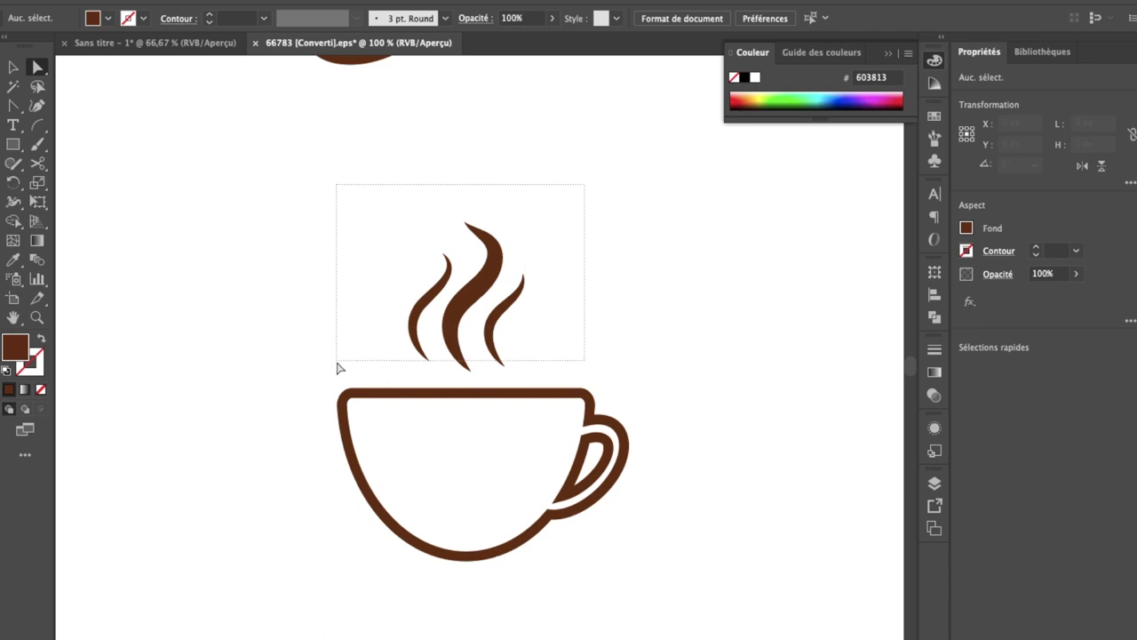
key("Delete")
scroll(553, 299, "up", 5)
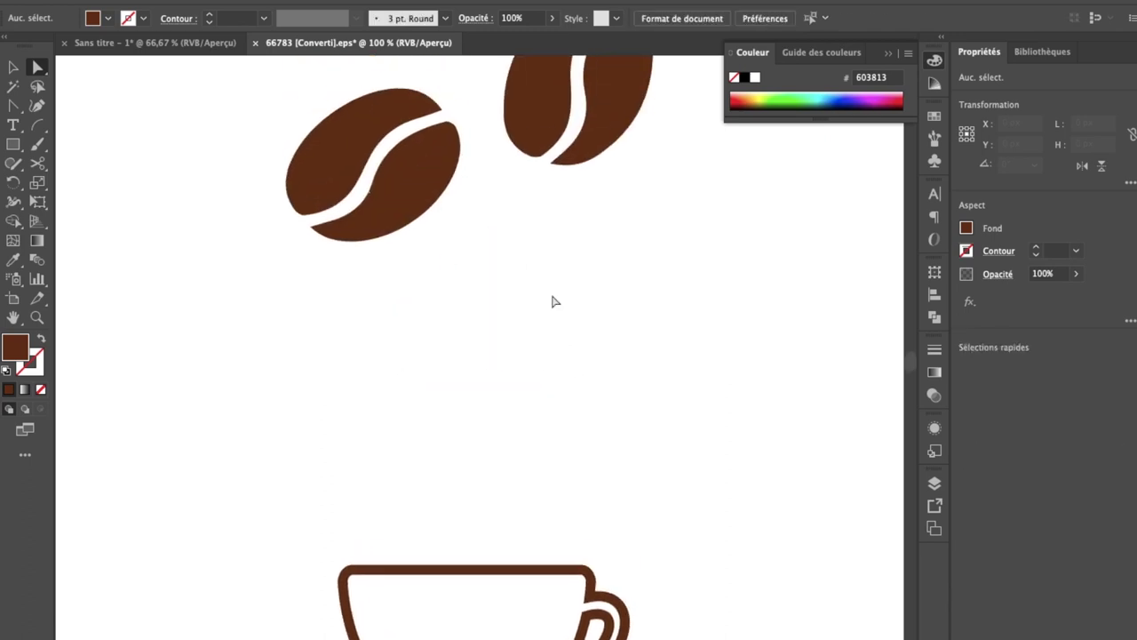
scroll(551, 299, "up", 5)
left_click_drag(635, 84, 160, 578)
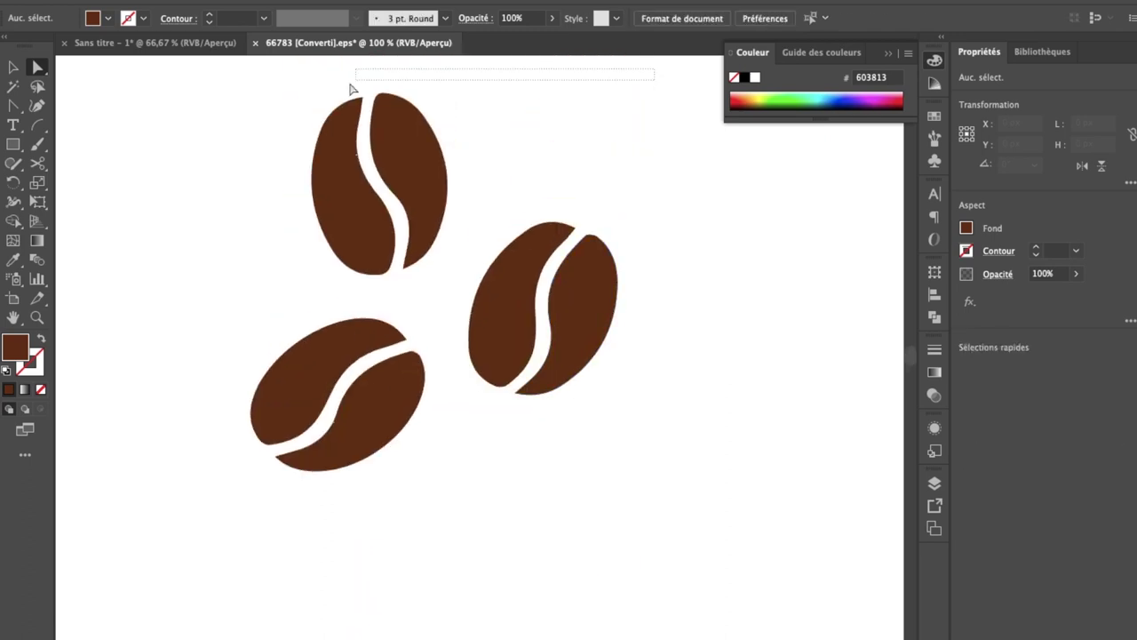
scroll(160, 581, "down", 5)
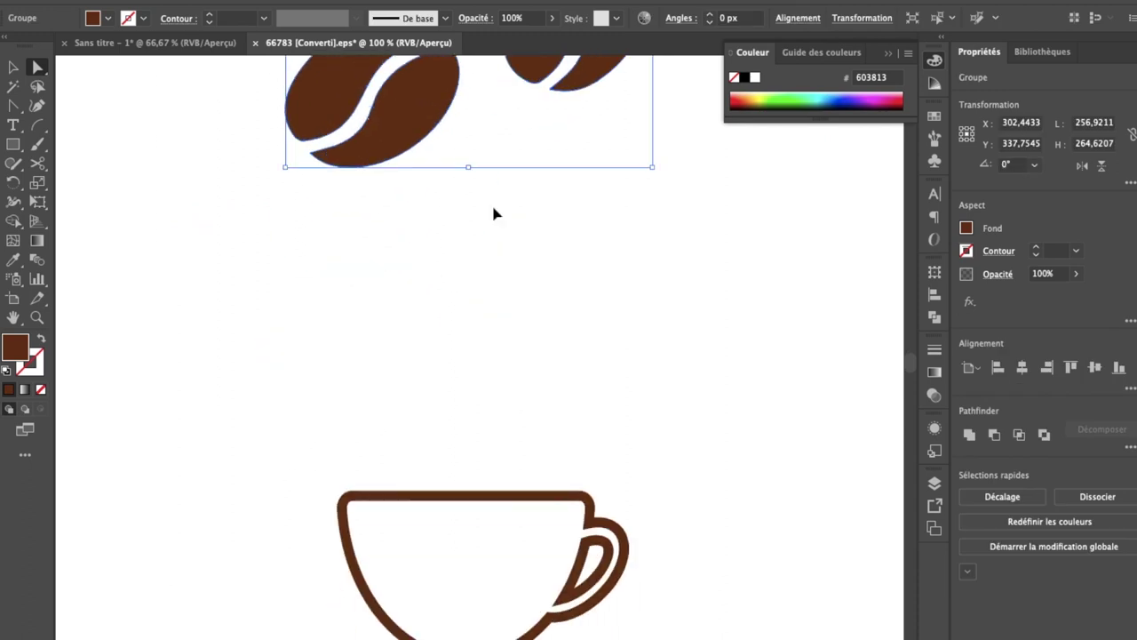
- Shrink the bean group and place it just above the cup
left_click_drag(419, 89, 463, 358)
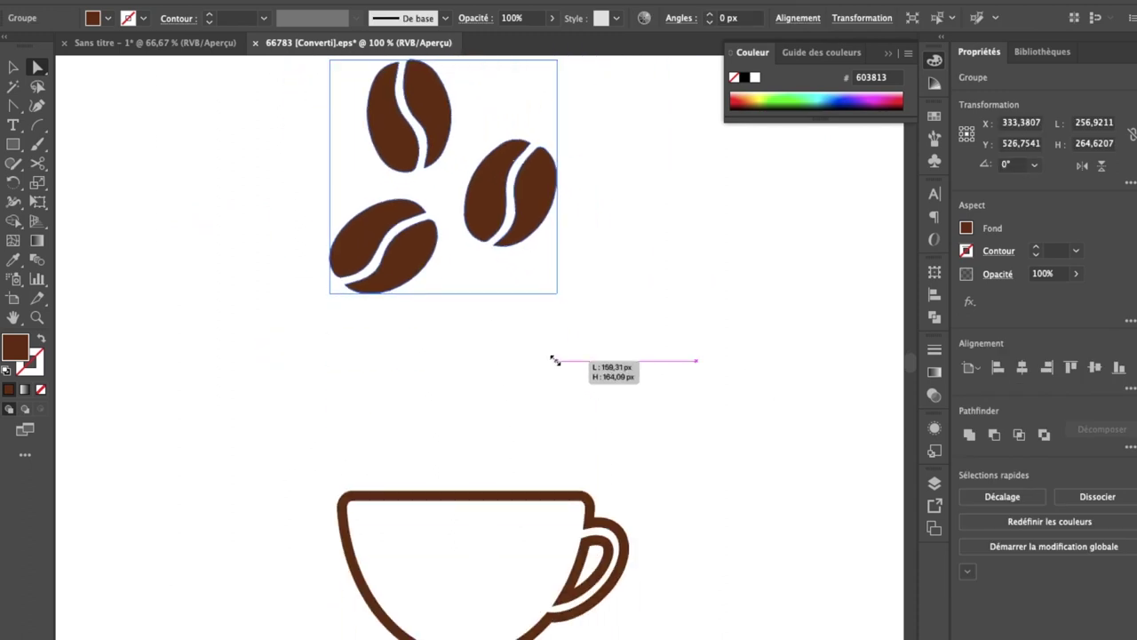
left_click_drag(696, 439, 495, 304)
mouse_move(443, 164)
left_mouse_down()
mouse_move(500, 390)
mouse_move(538, 384)
mouse_move(520, 370)
mouse_move(565, 387)
mouse_move(514, 413)
left_mouse_up()
- Spread the three beans apart, nudging each one individually above the rim
left_click(508, 387)
left_click(453, 431)
key("shift+Left")
key("shift+Left")
key("shift+Left")
key("shift+Down")
key("shift+Down")
key("shift+Down")
left_click(447, 362)
left_click_drag(447, 362, 468, 341)
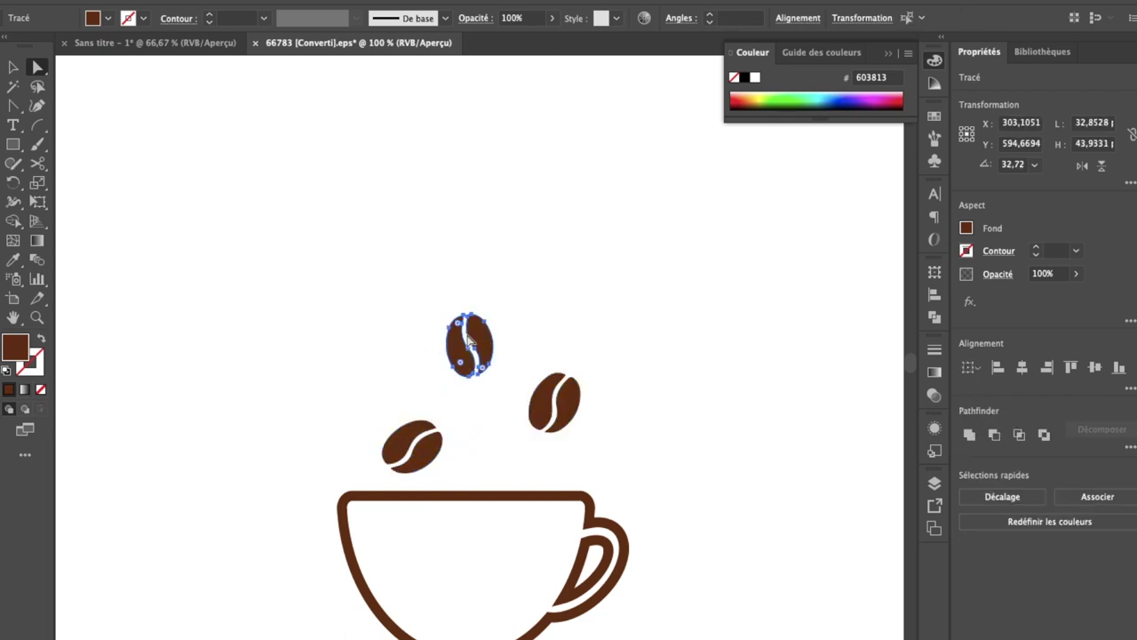
key("shift+Right")
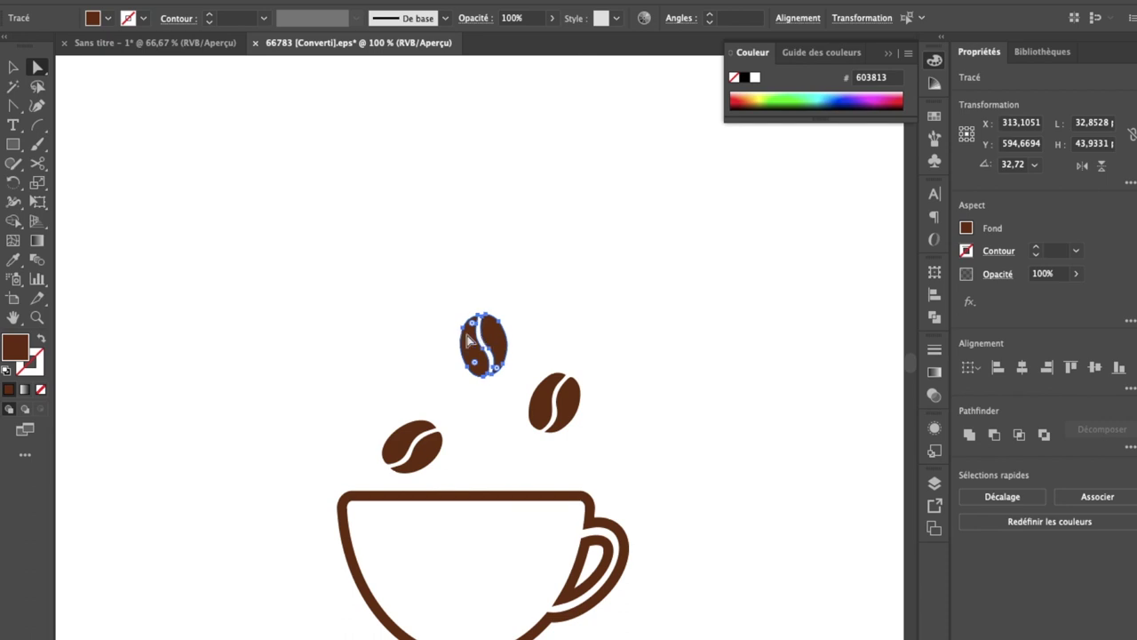
key("shift+Left")
key("shift+Up")
key("shift+Up")
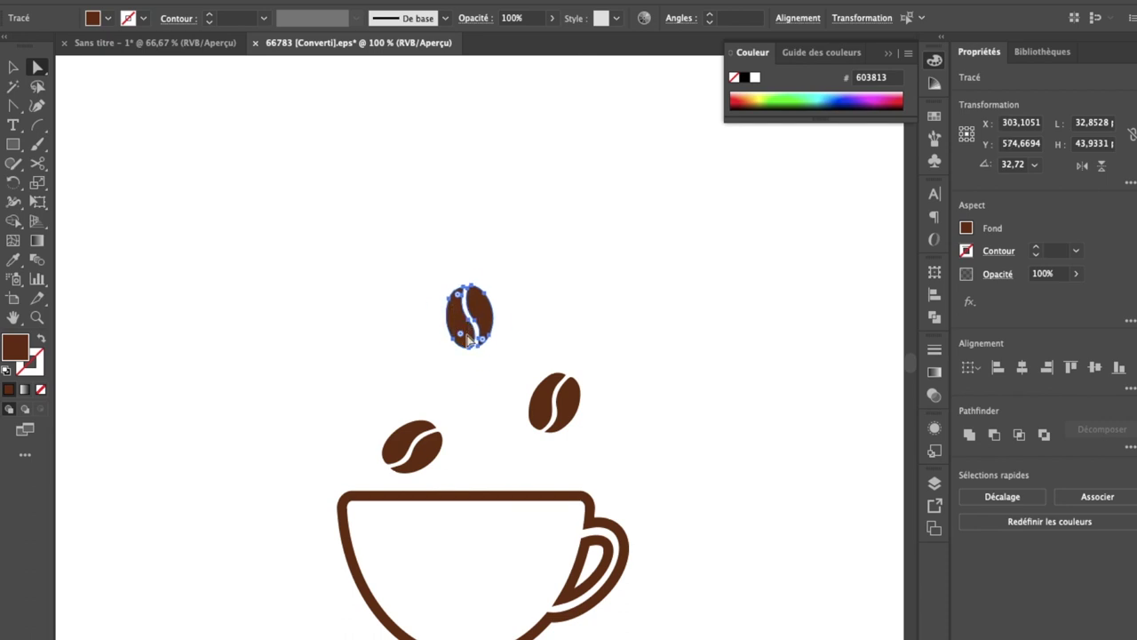
- Marquee-select the cup together with all three beans
scroll(468, 341, "down", 3)
scroll(468, 341, "left", 1)
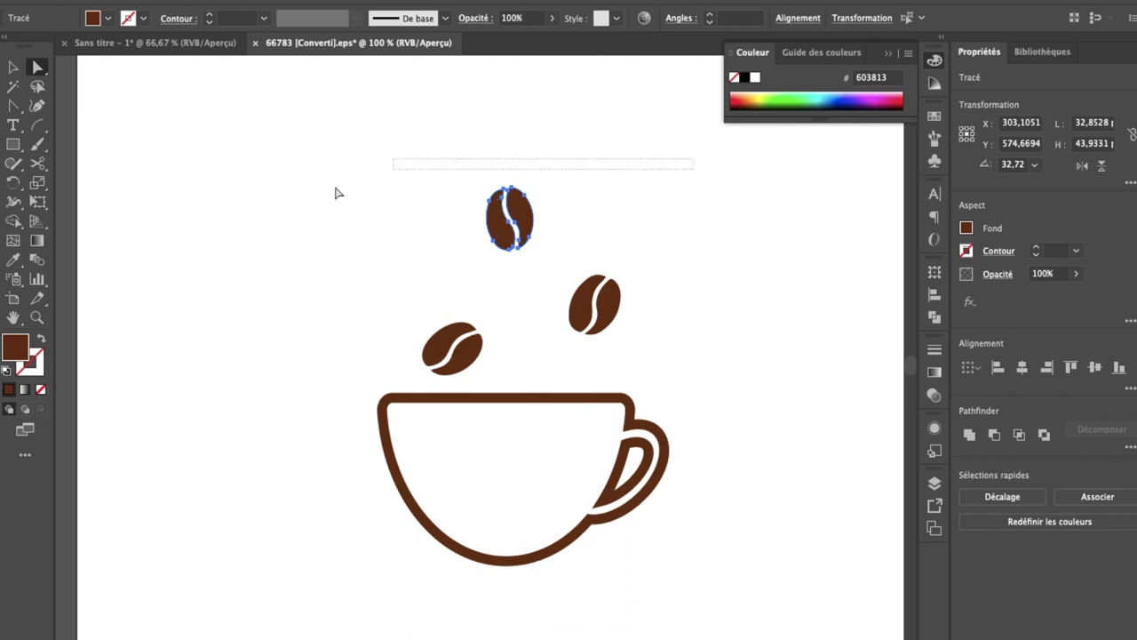
left_click_drag(335, 192, 260, 636)
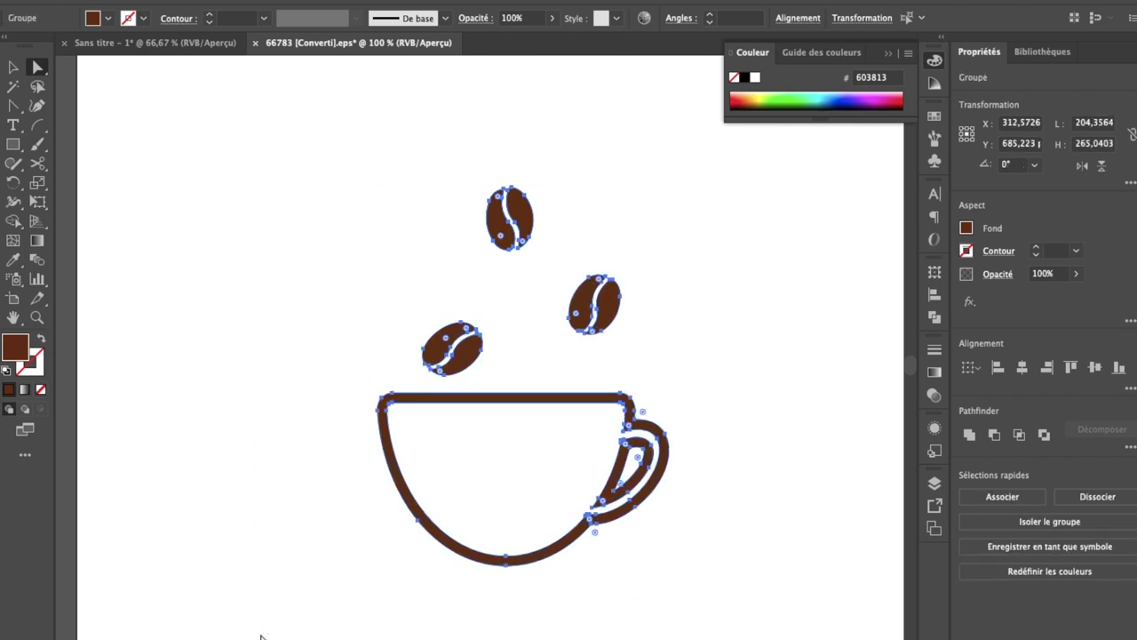
- Paste the cup-and-beans icon between DAILY and BEANS, scaled to about 65.4 × 84.8 mm
left_click(198, 42)
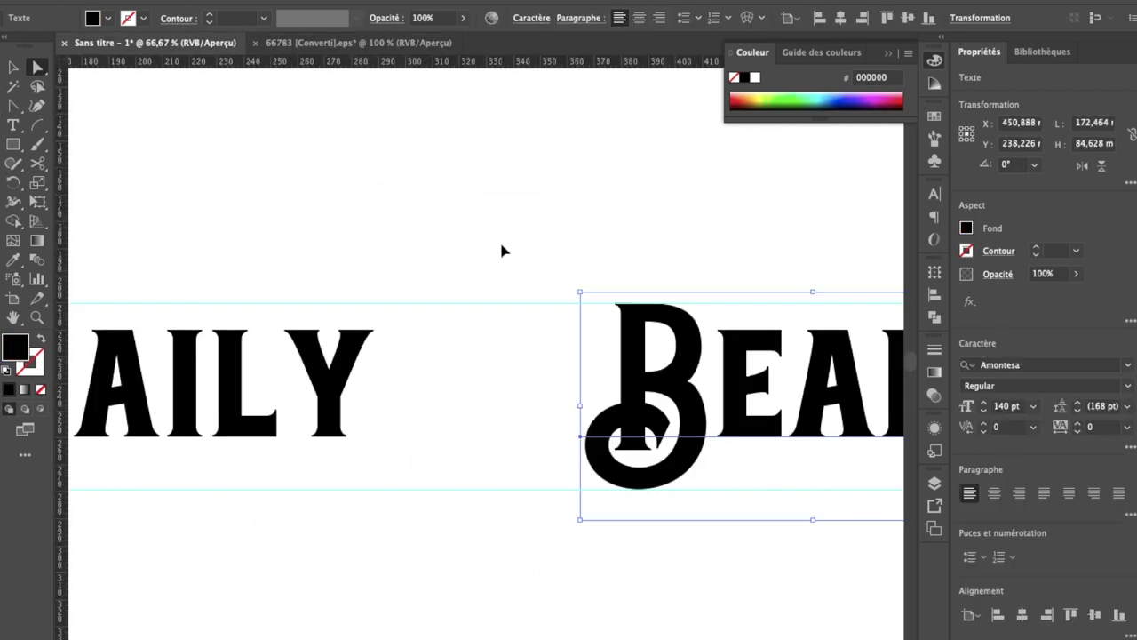
key("ctrl+v")
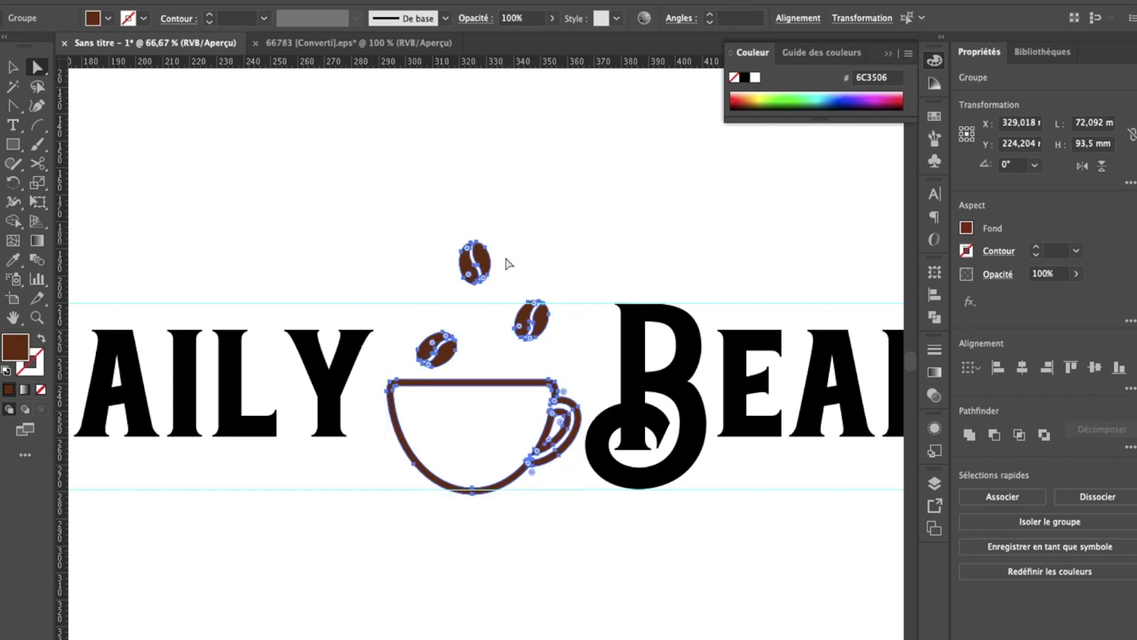
left_click_drag(482, 386, 482, 379)
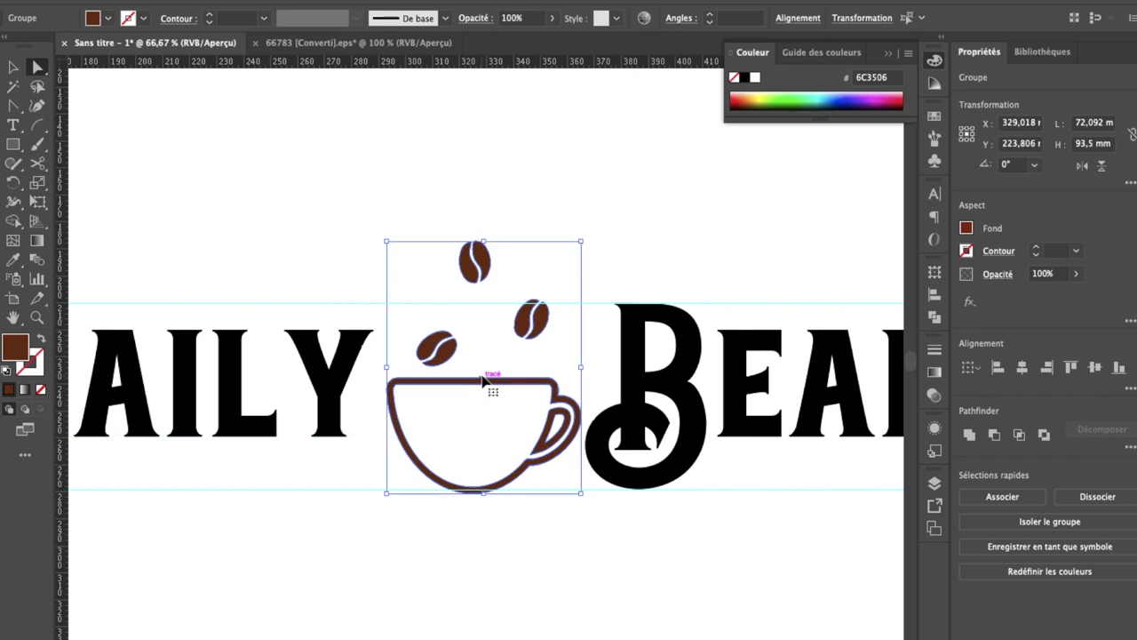
key("ctrl+plus")
key("ctrl+plus")
mouse_move(453, 401)
left_mouse_down()
mouse_move(463, 275)
mouse_move(497, 255)
left_mouse_up()
key("ctrl+minus")
key("ctrl+minus")
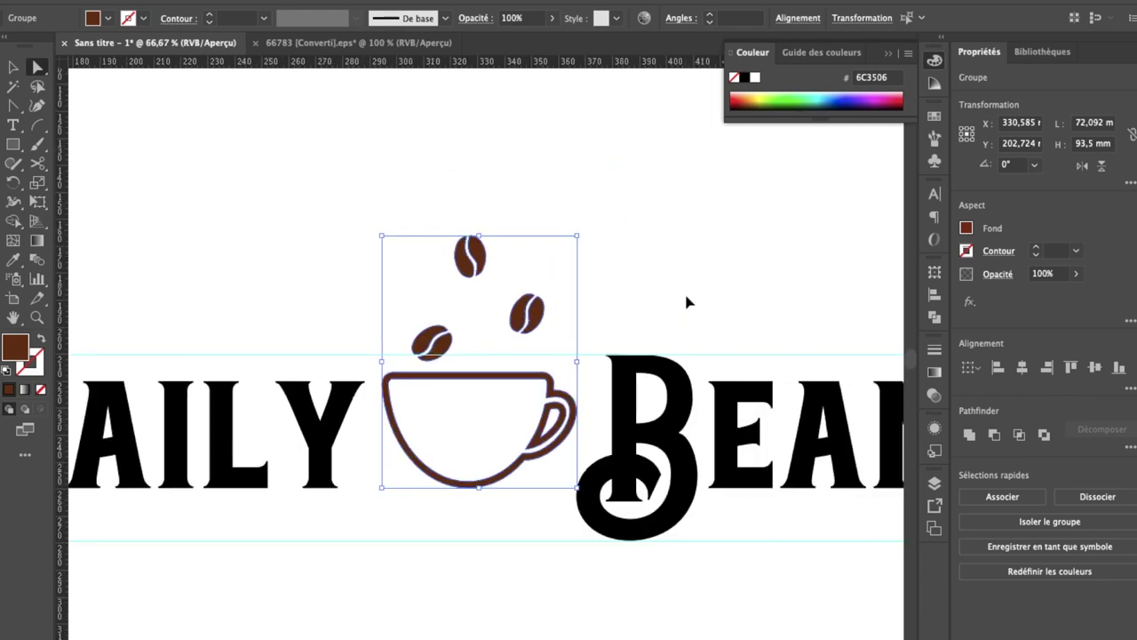
left_click_drag(478, 237, 474, 260)
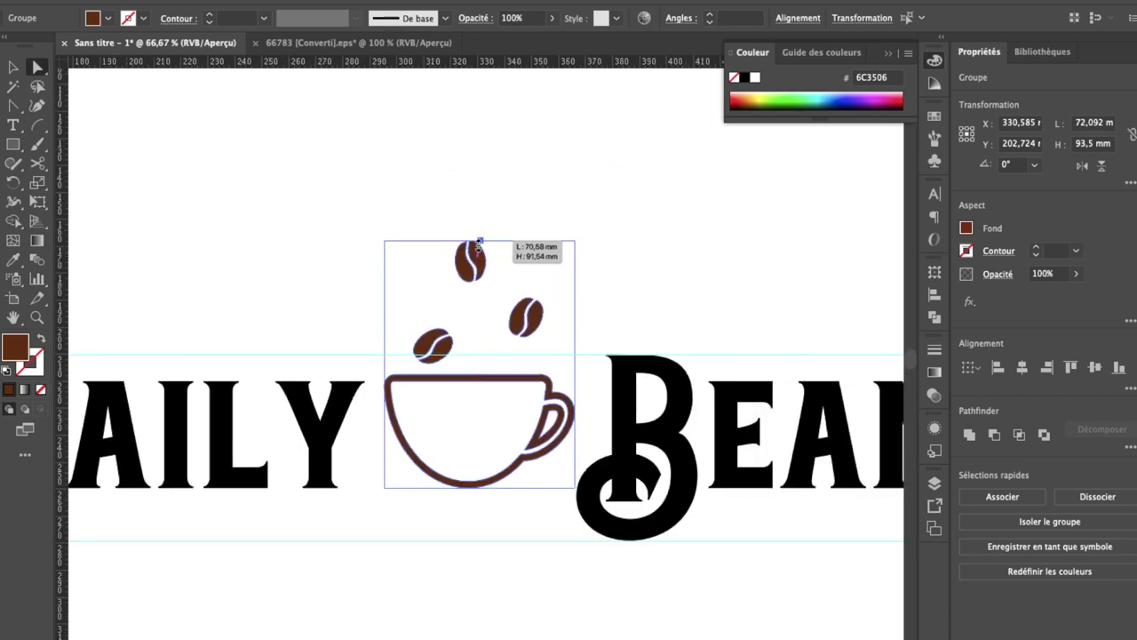
key("ctrl+shift+b")
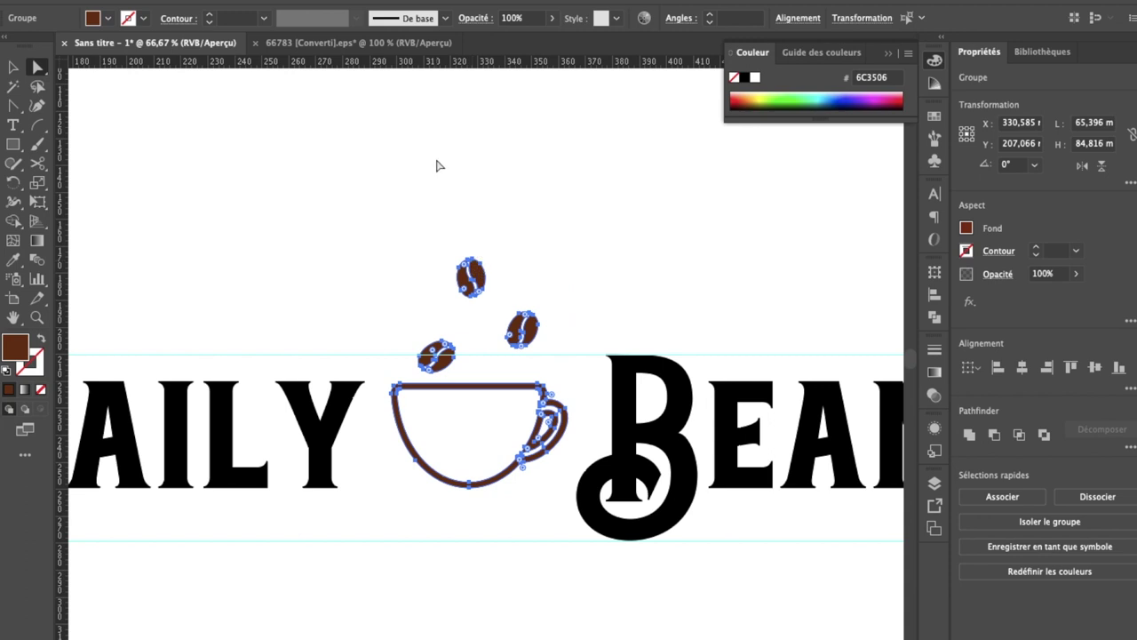
- Lower the right-hand bean level with the lower-left bean just above the cup rim
left_click(423, 494)
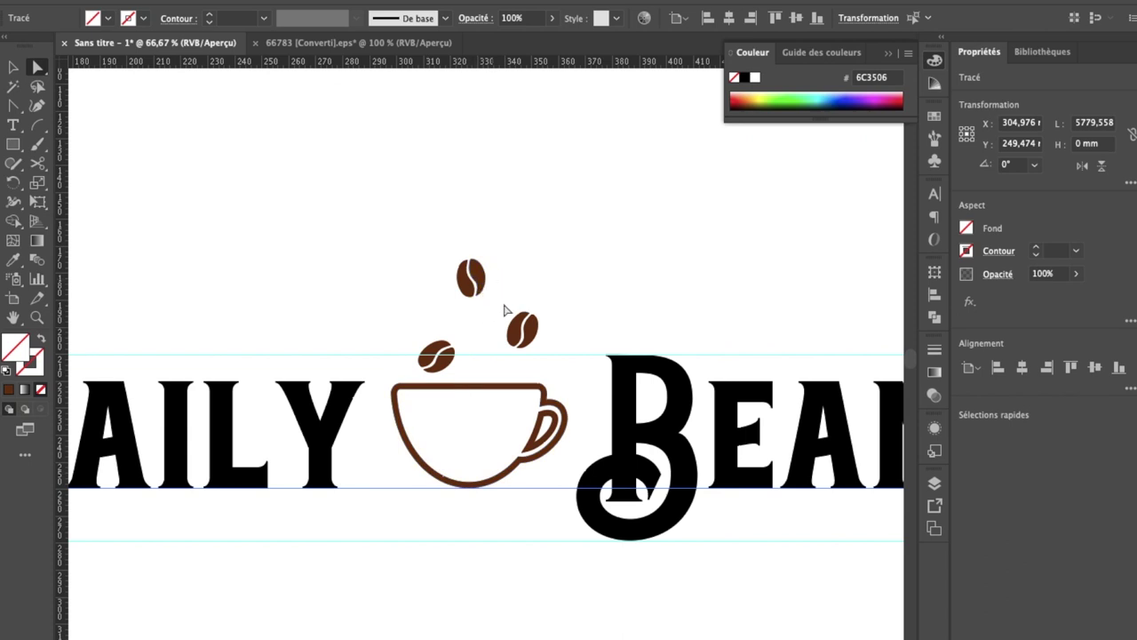
left_click(542, 294)
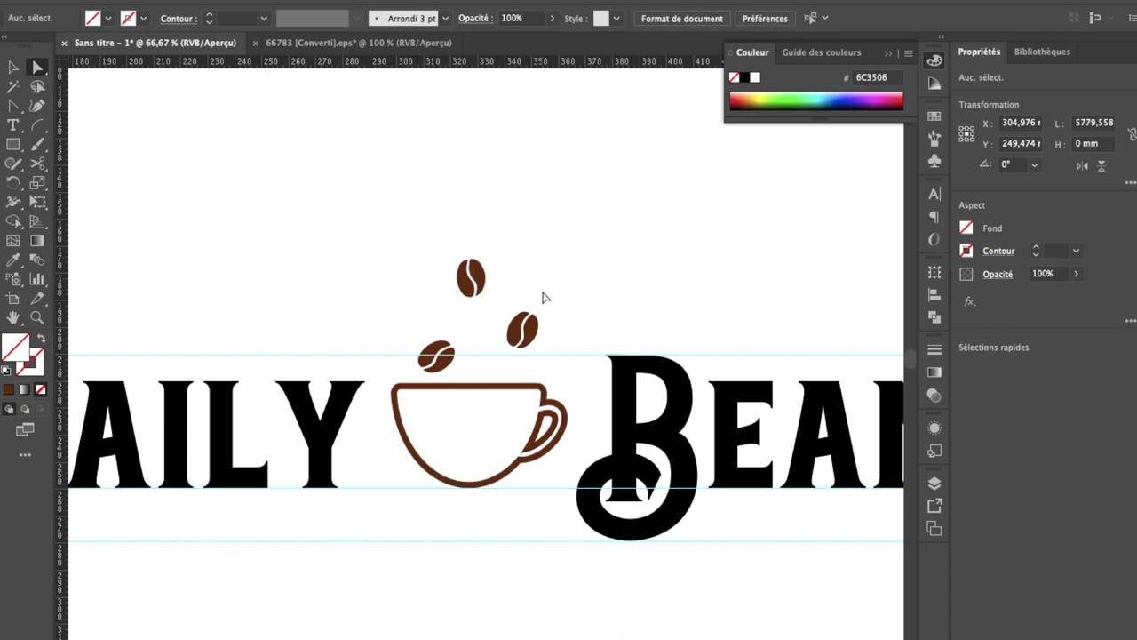
left_click(515, 333)
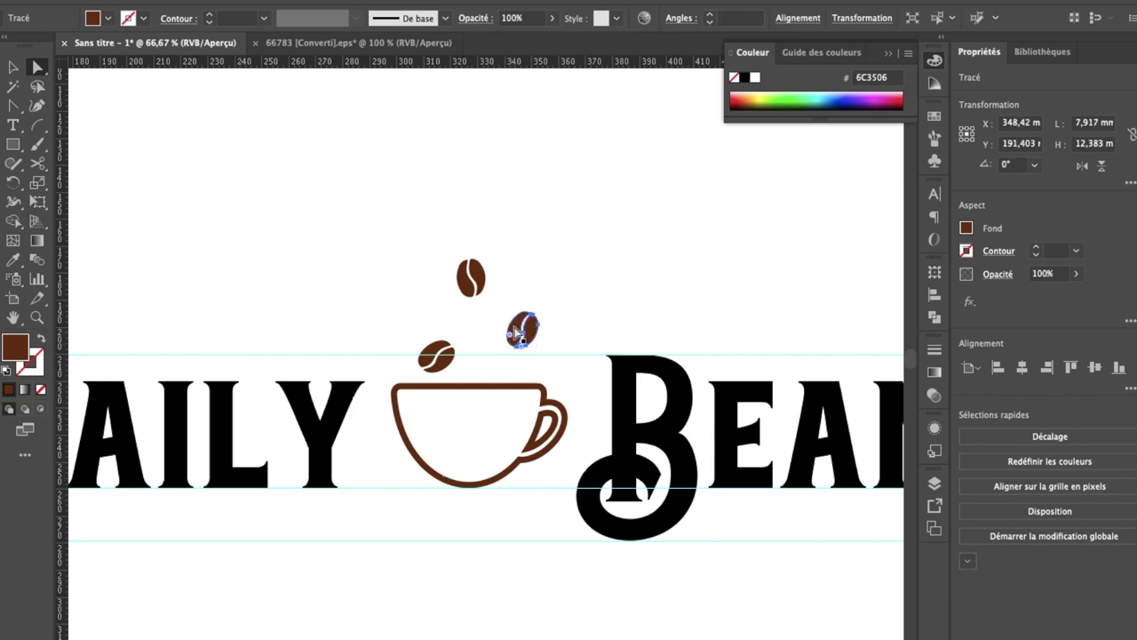
left_click(517, 333, "shift")
key("shift+Down")
key("shift+Down")
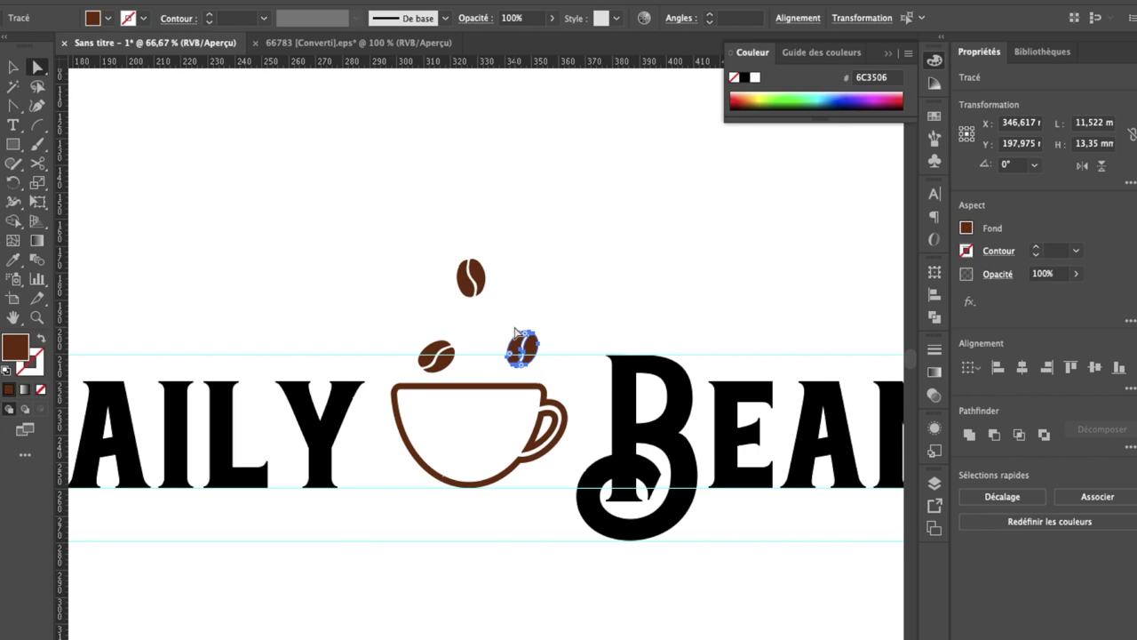
- Select both parts of the top bean and nudge it slightly upward, then deselect
left_click(472, 277)
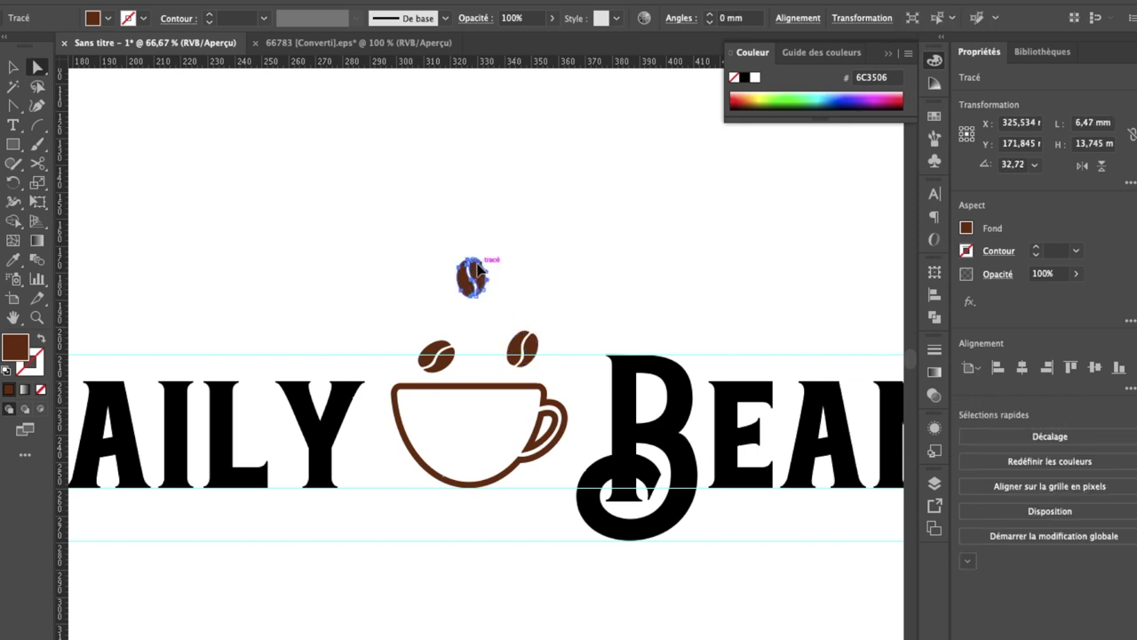
left_click(477, 270)
left_click(477, 278)
left_click(464, 282, "shift")
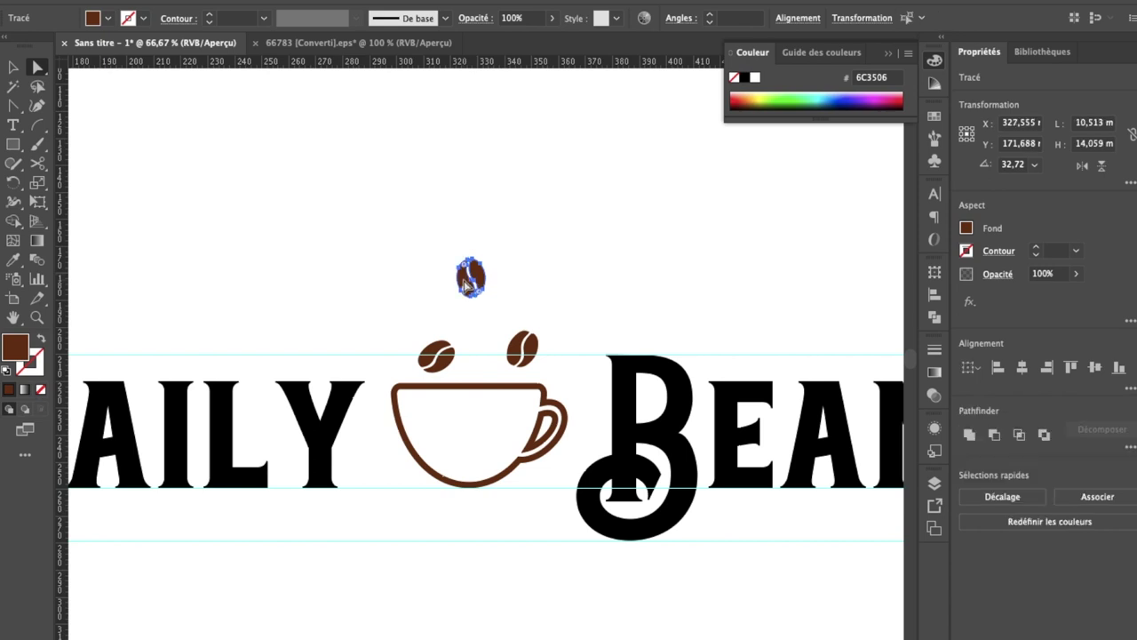
key("shift+Right")
key("shift+Left")
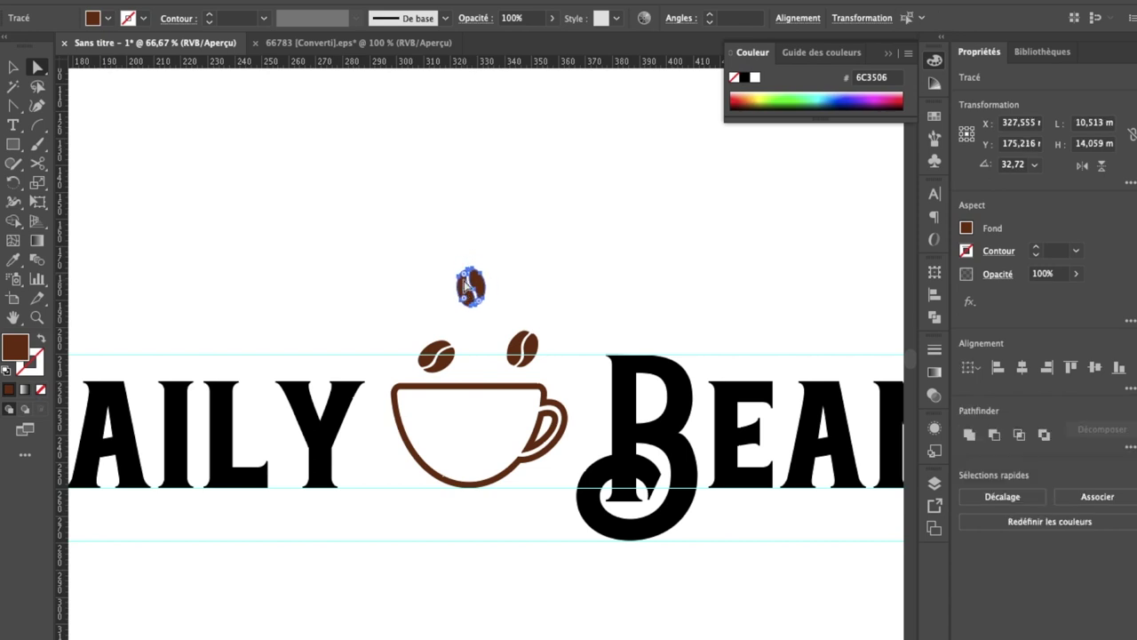
key("shift+Up")
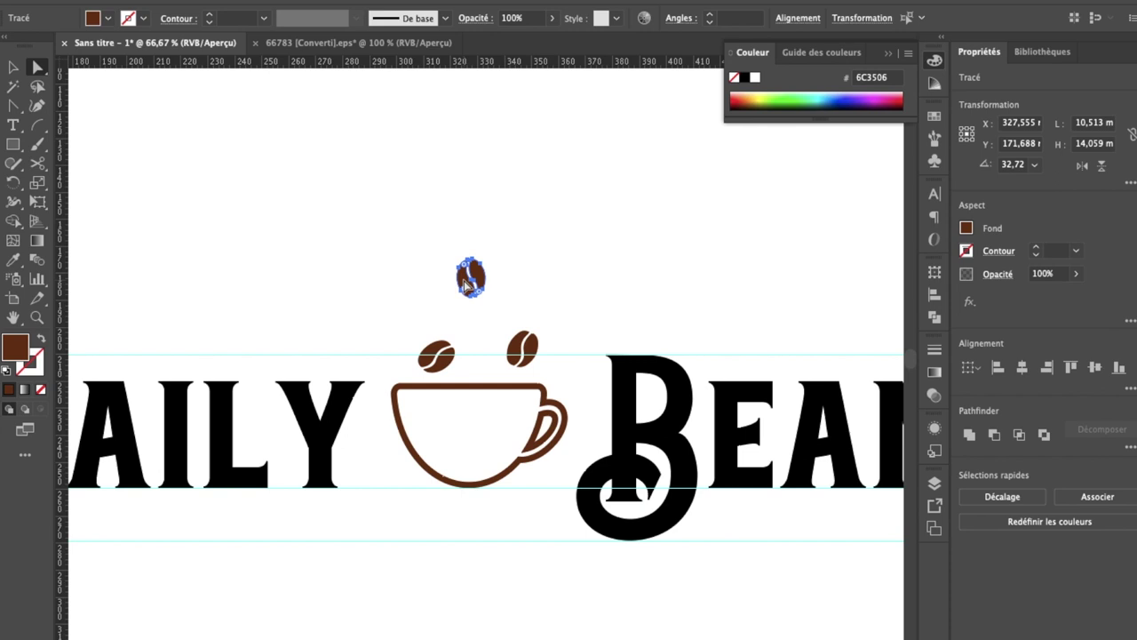
left_click(429, 316)
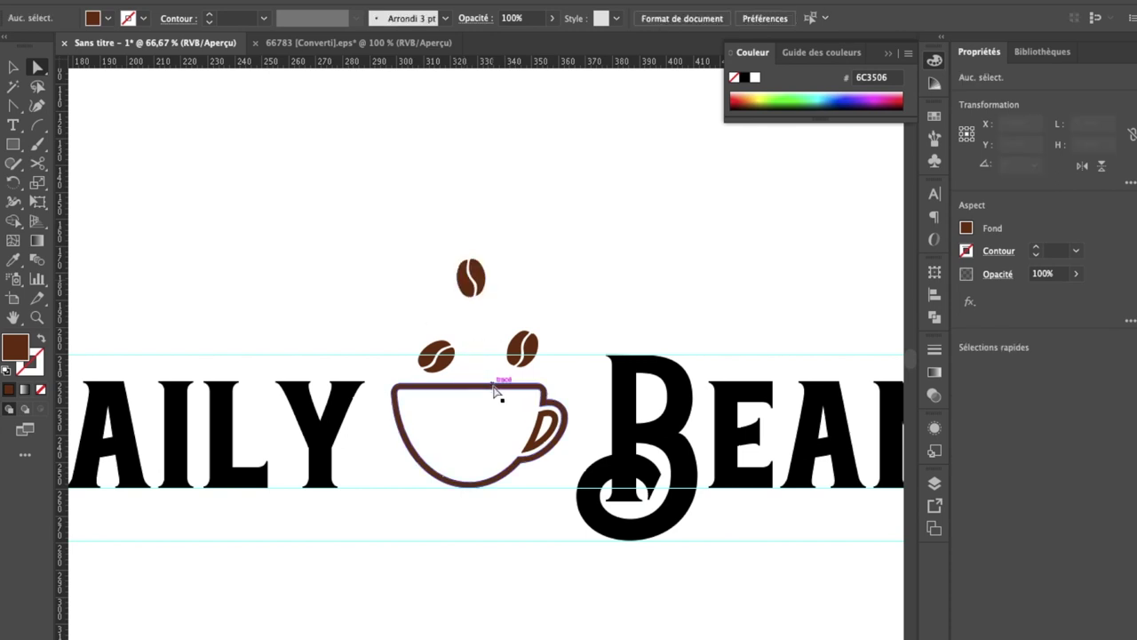
- Move the guide line under the lettering down out of the way
left_click(596, 356)
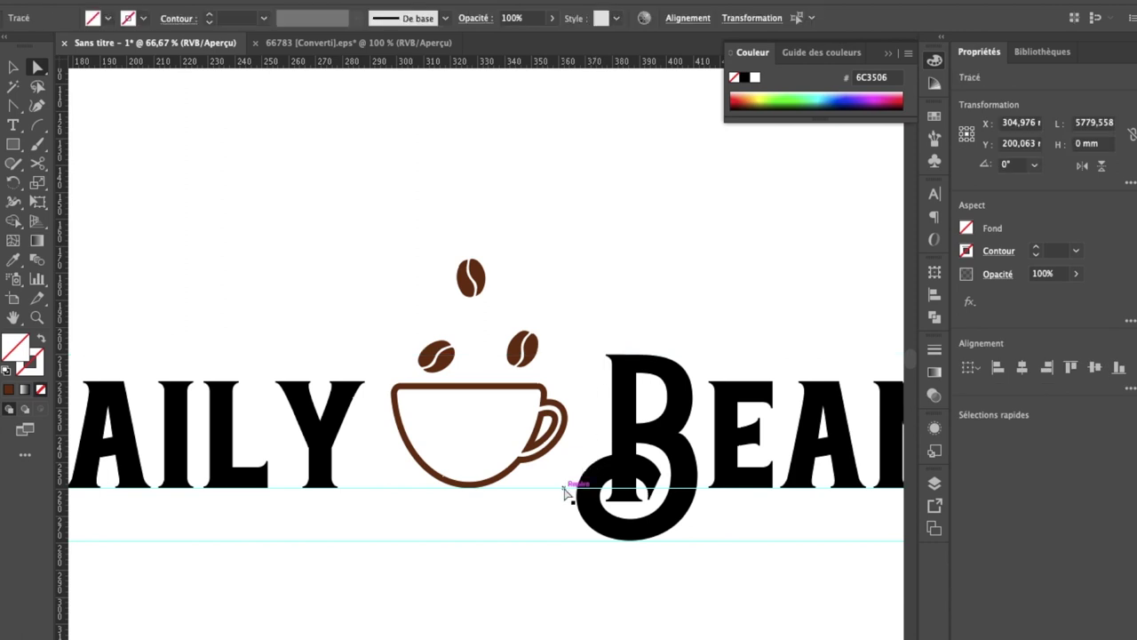
left_click_drag(564, 491, 568, 489)
key("ctrl+minus")
key("ctrl+minus")
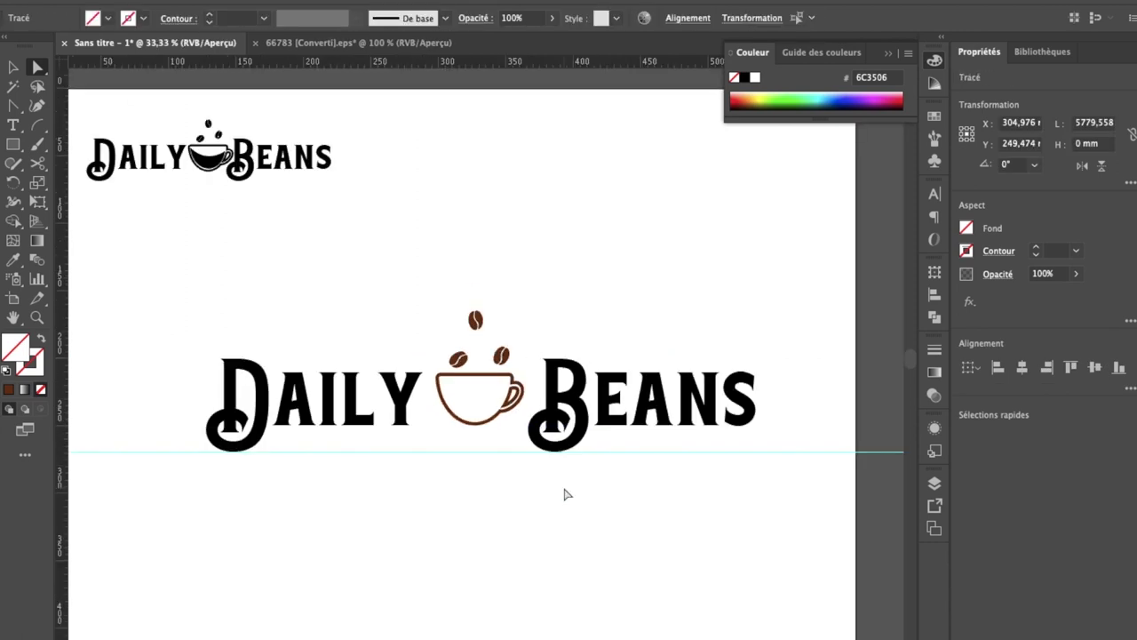
left_click_drag(616, 454, 689, 386)
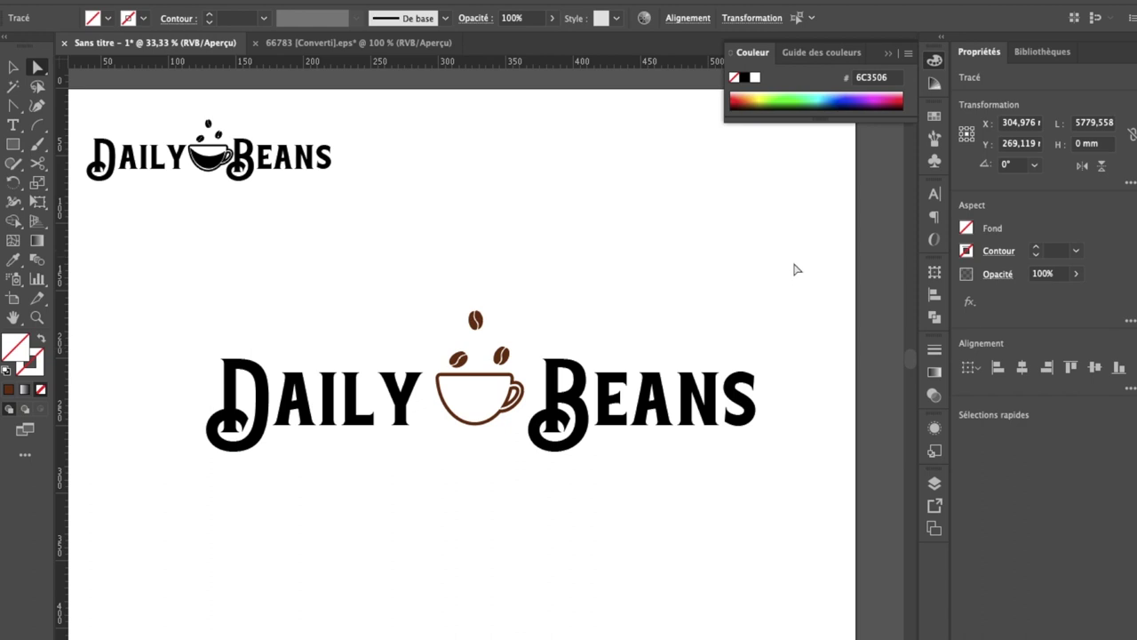
- Fill the selected letters, cup and beans with pure black 000000
left_click_drag(797, 269, 146, 494)
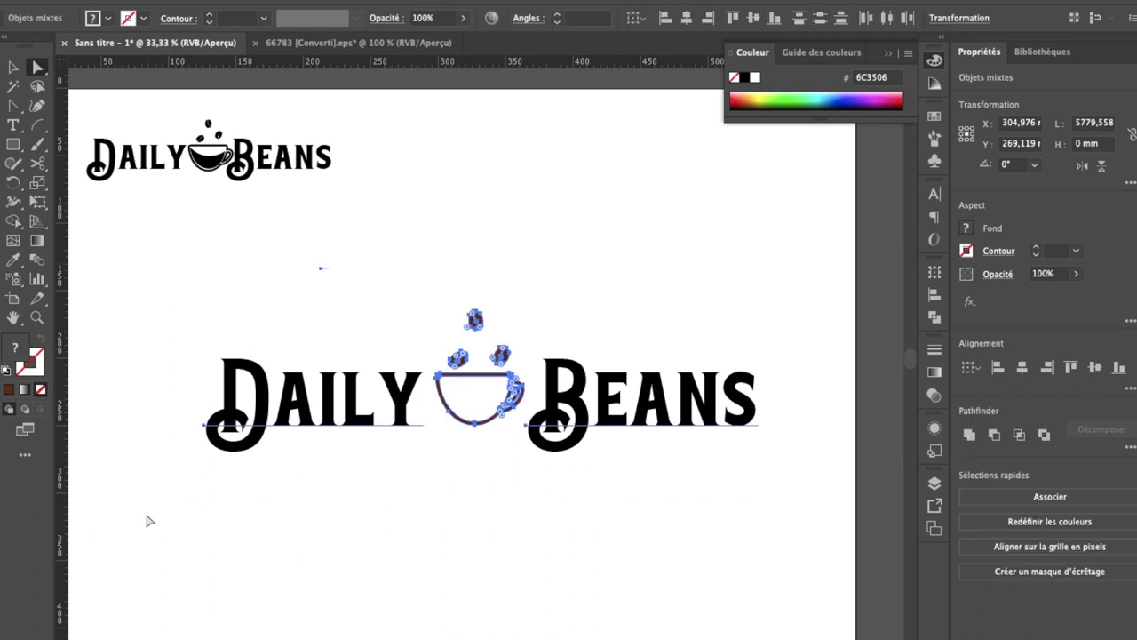
left_click(9, 389)
double_click(16, 347)
left_click(539, 625)
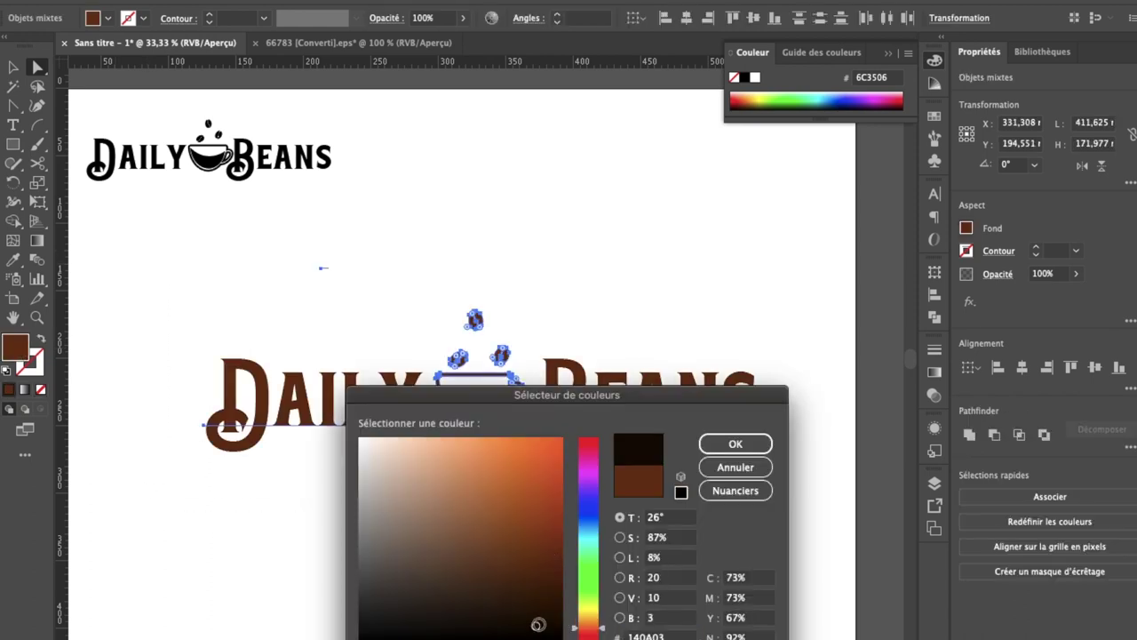
left_click(720, 446)
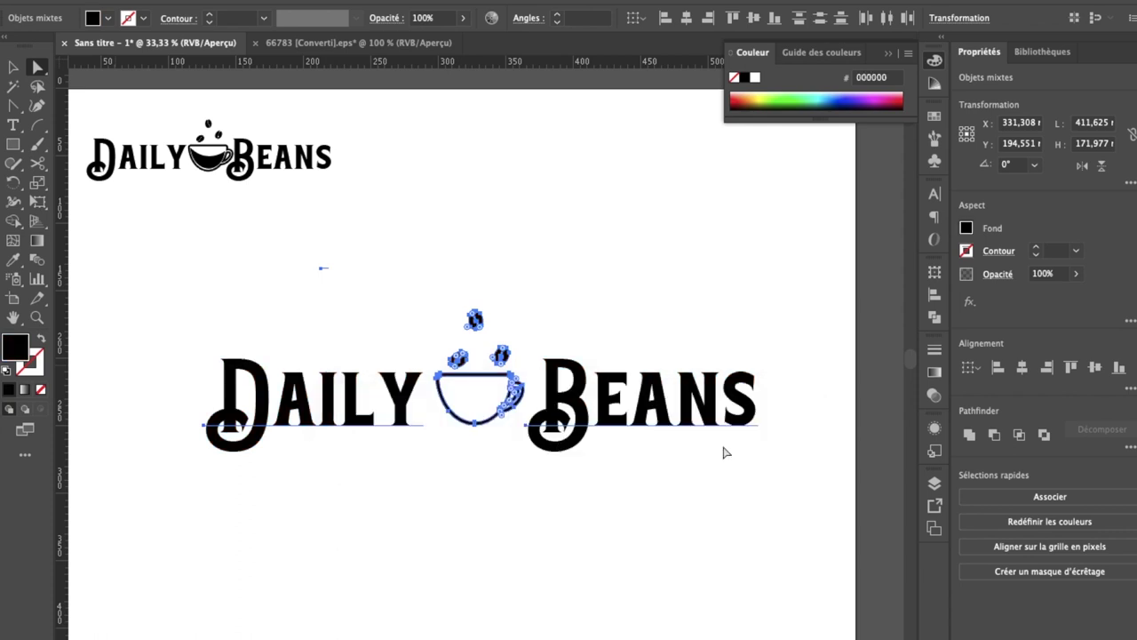
left_click(528, 247)
key("ctrl+plus")
key("ctrl+plus")
key("ctrl+plus")
key("ctrl+plus")
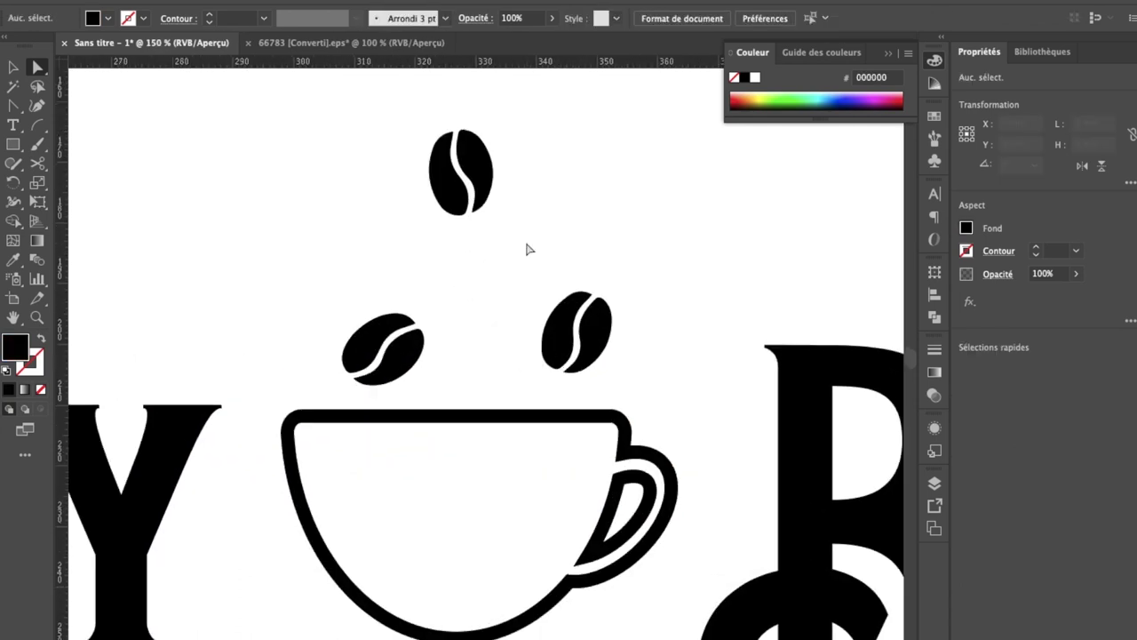
- Draw a closed four-point V-shaped Pen path inside the cup's bowl as the liquid
scroll(527, 248, "down", 2)
scroll(527, 249, "left", 1)
left_click_drag(13, 105, 42, 116)
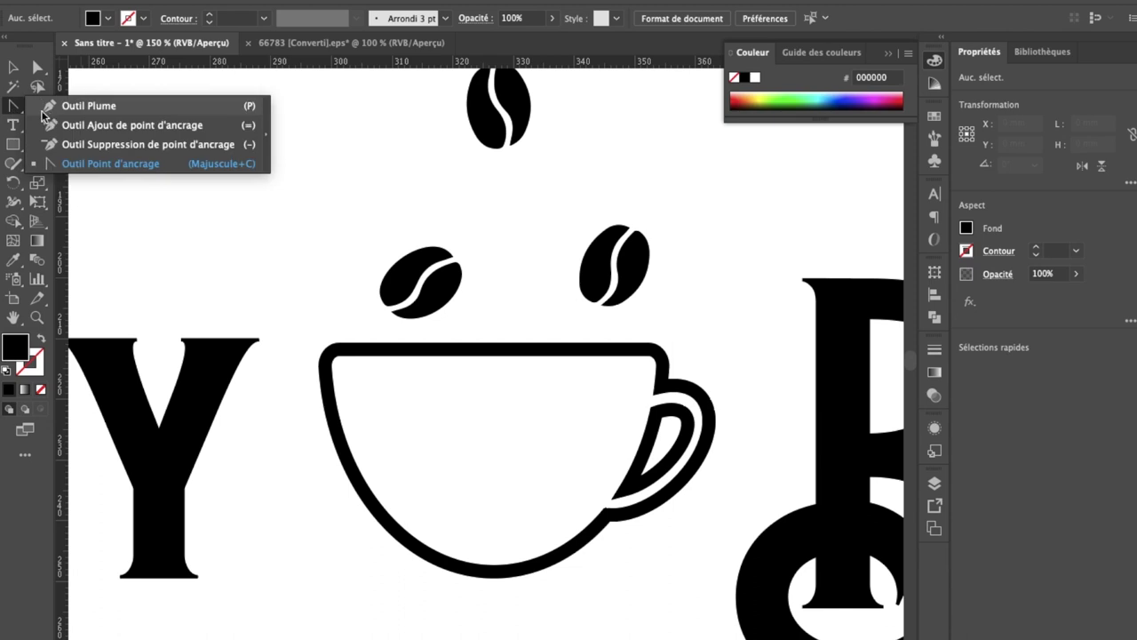
left_click(63, 109)
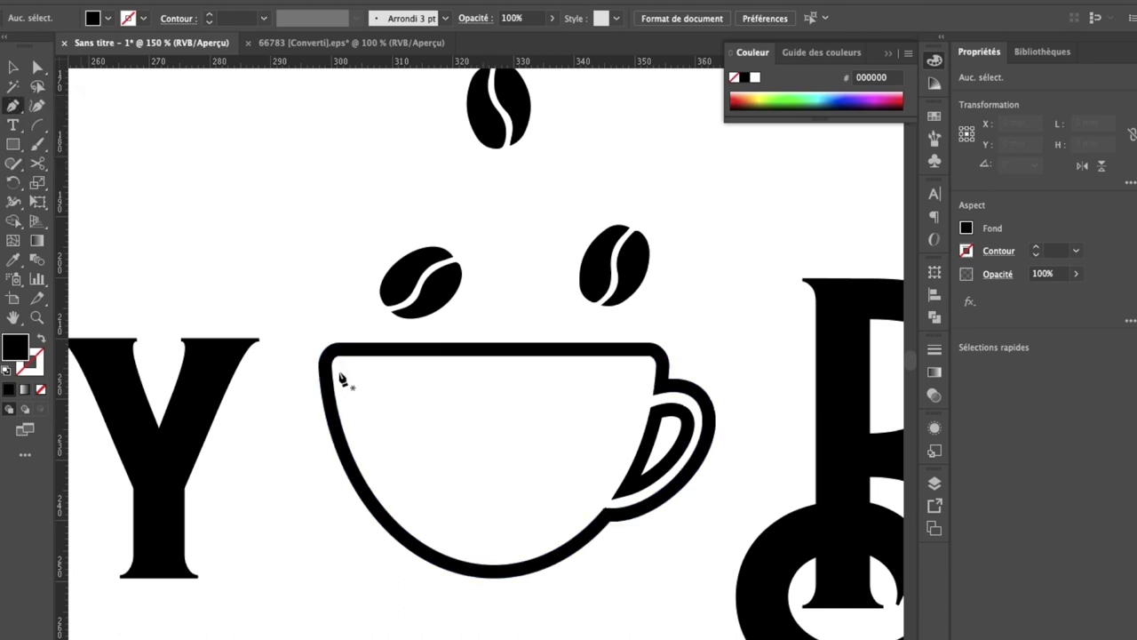
left_click(338, 371)
left_click(486, 557)
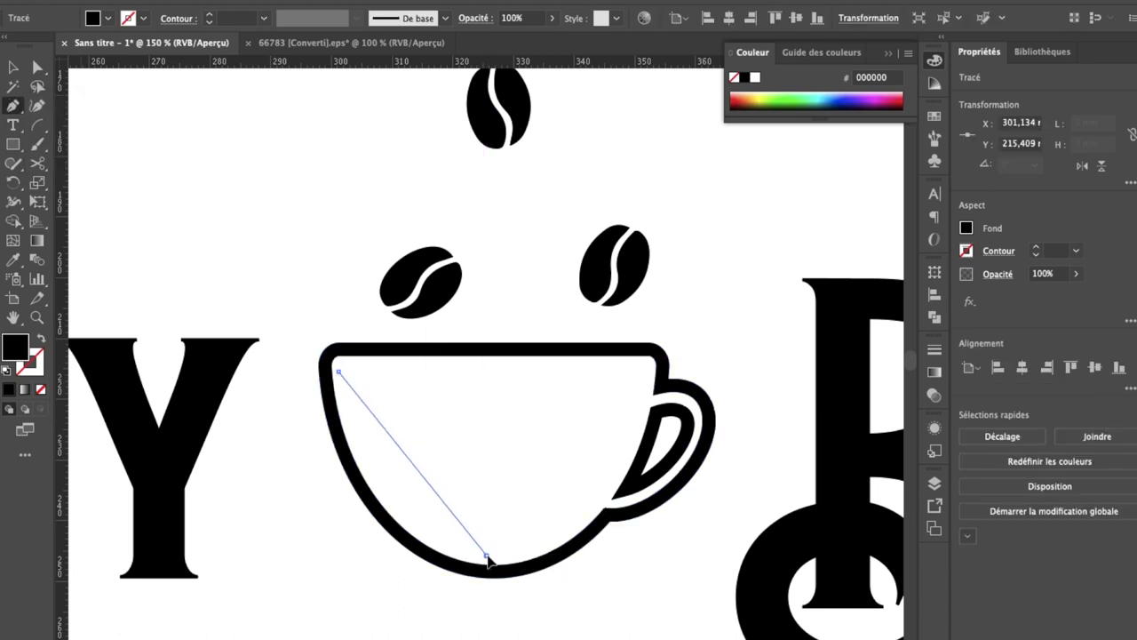
left_click(651, 403)
left_click(513, 445)
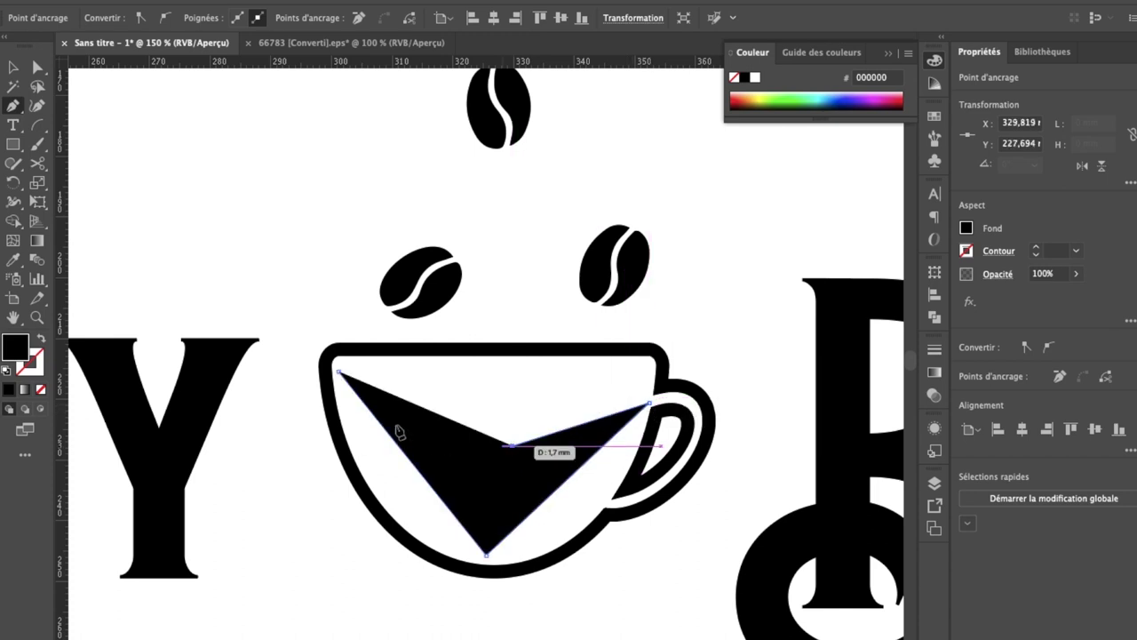
left_click(339, 372)
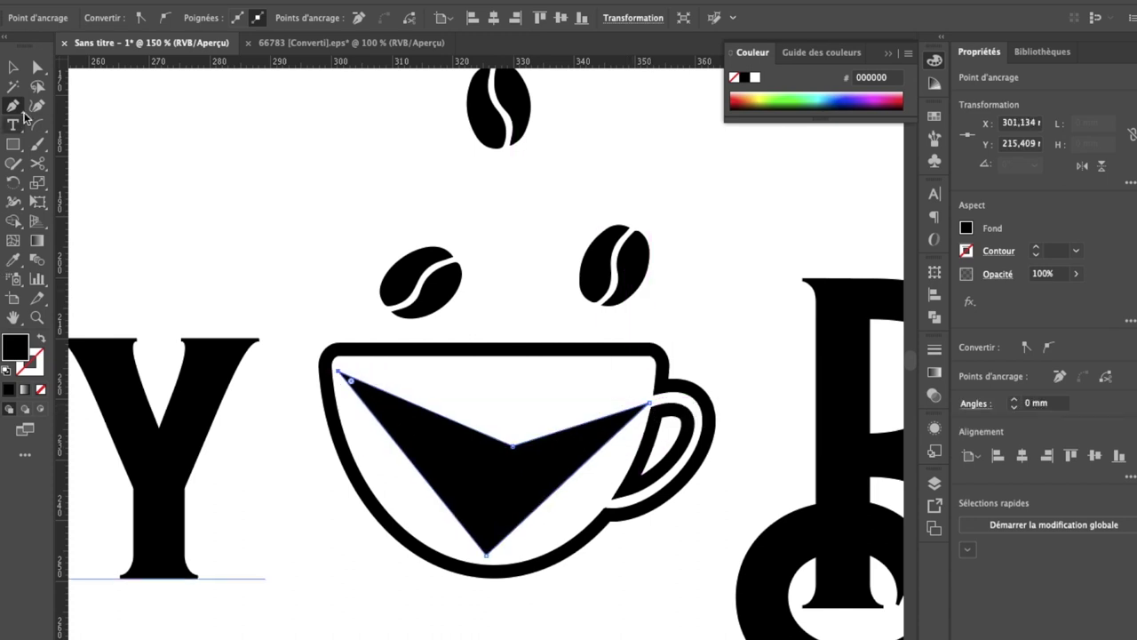
left_click_drag(13, 105, 117, 169)
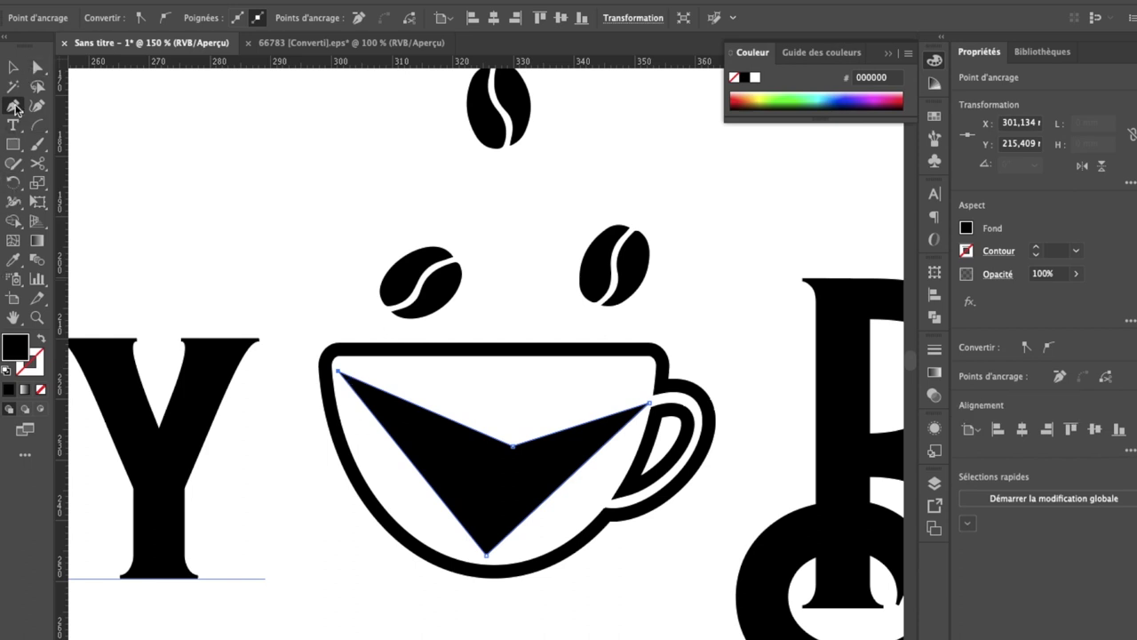
left_click(117, 165)
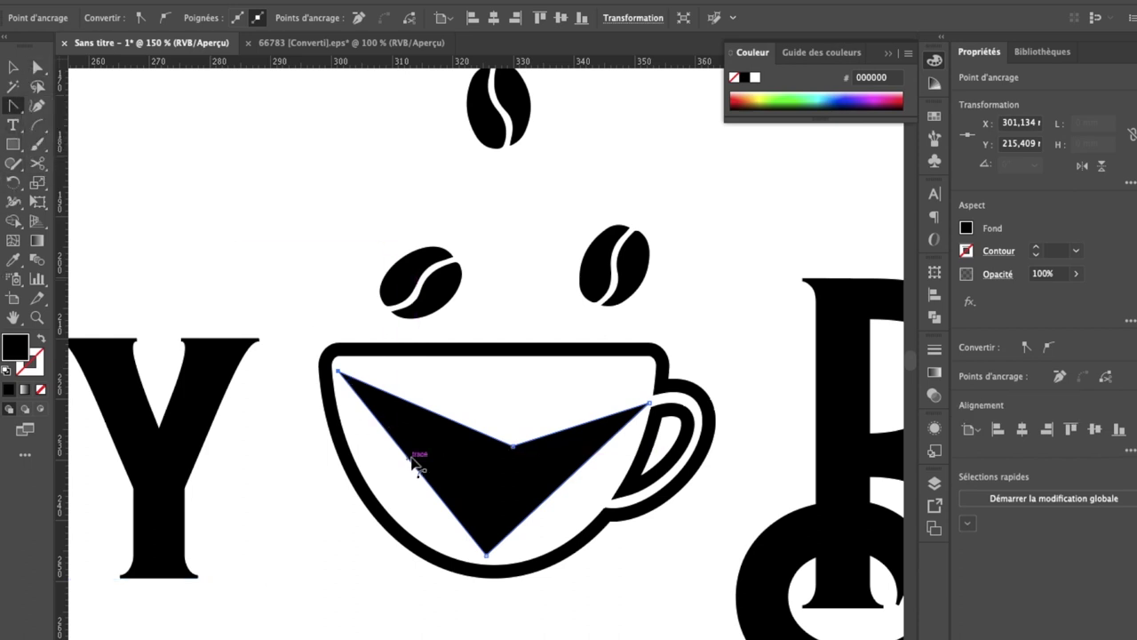
- Curve the liquid's sides along the cup walls and arch its top edge gently
mouse_move(423, 478)
left_mouse_down()
mouse_move(398, 513)
mouse_move(398, 503)
left_mouse_up()
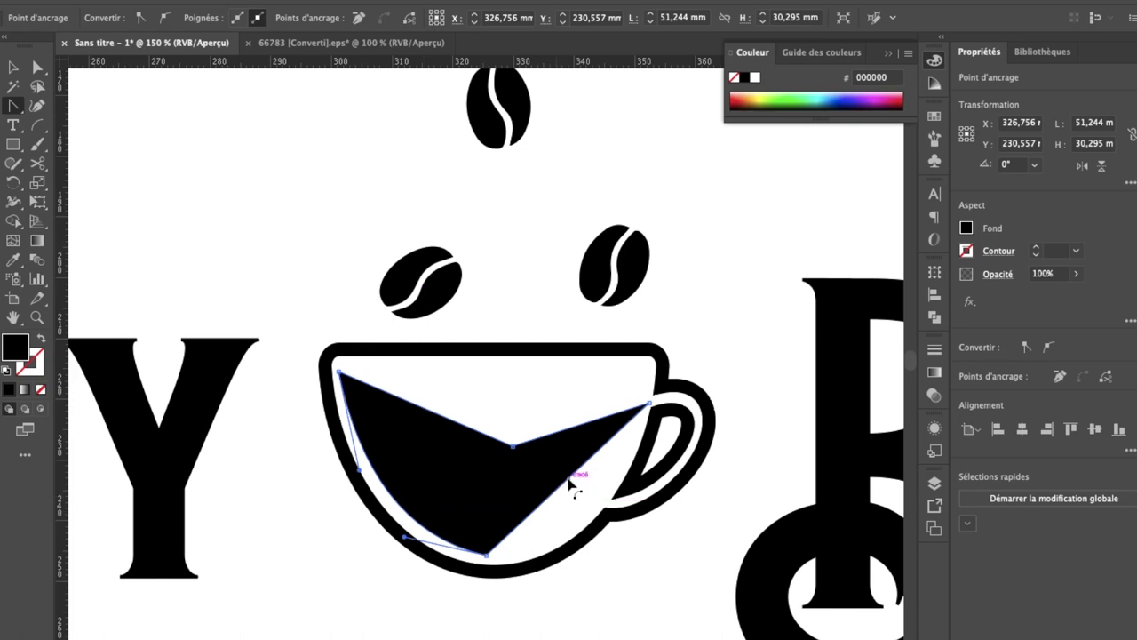
left_click_drag(569, 482, 590, 520)
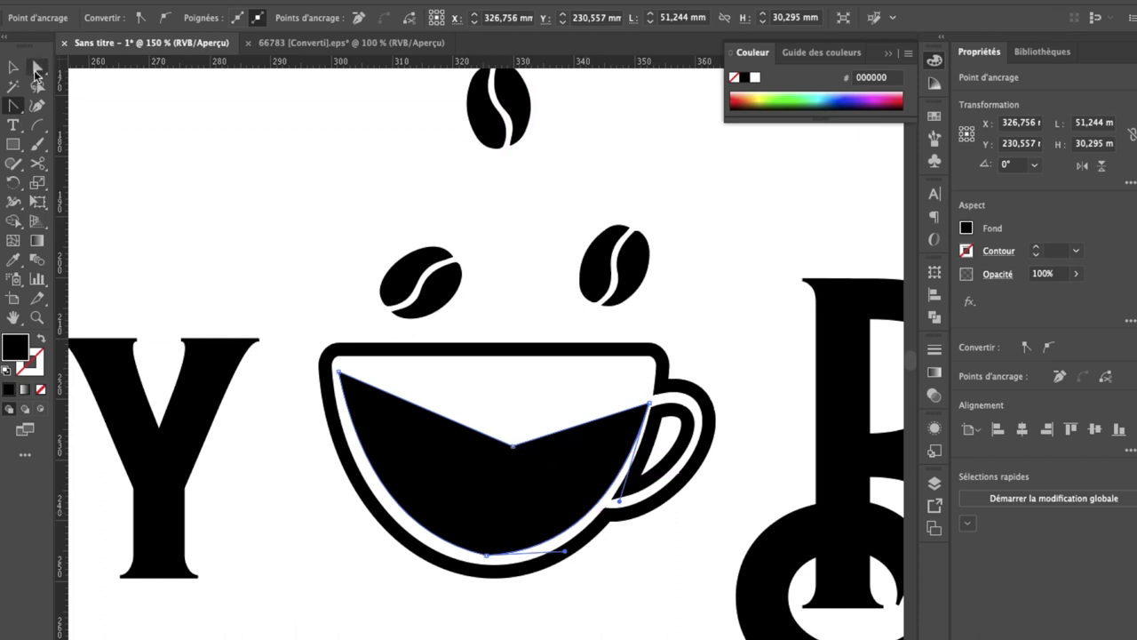
left_click(485, 555)
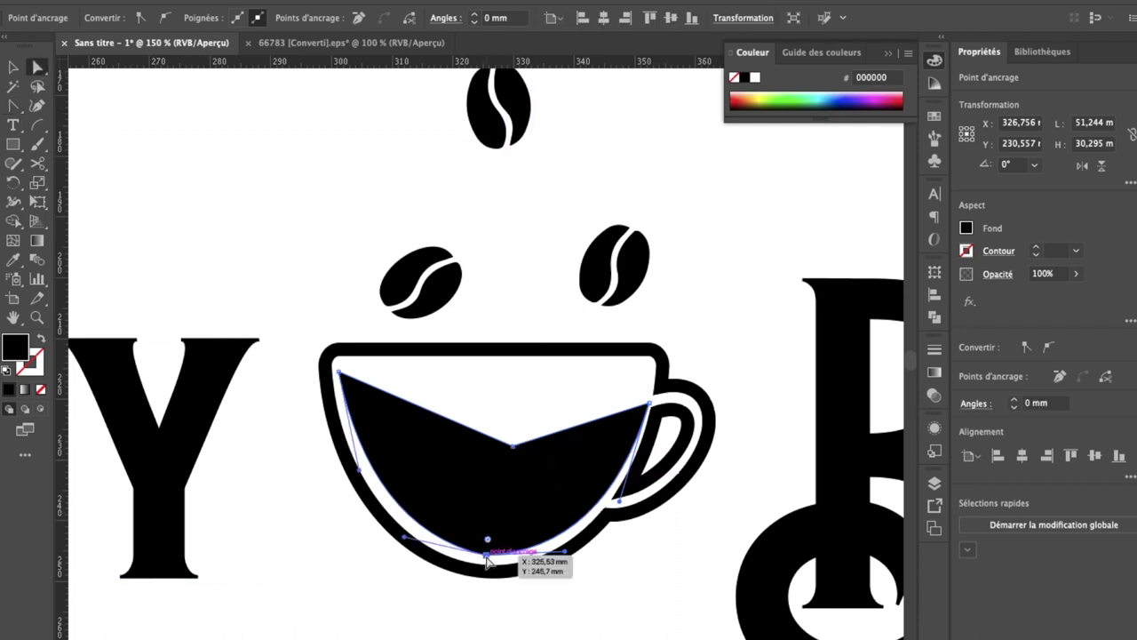
left_click_drag(488, 543, 511, 451)
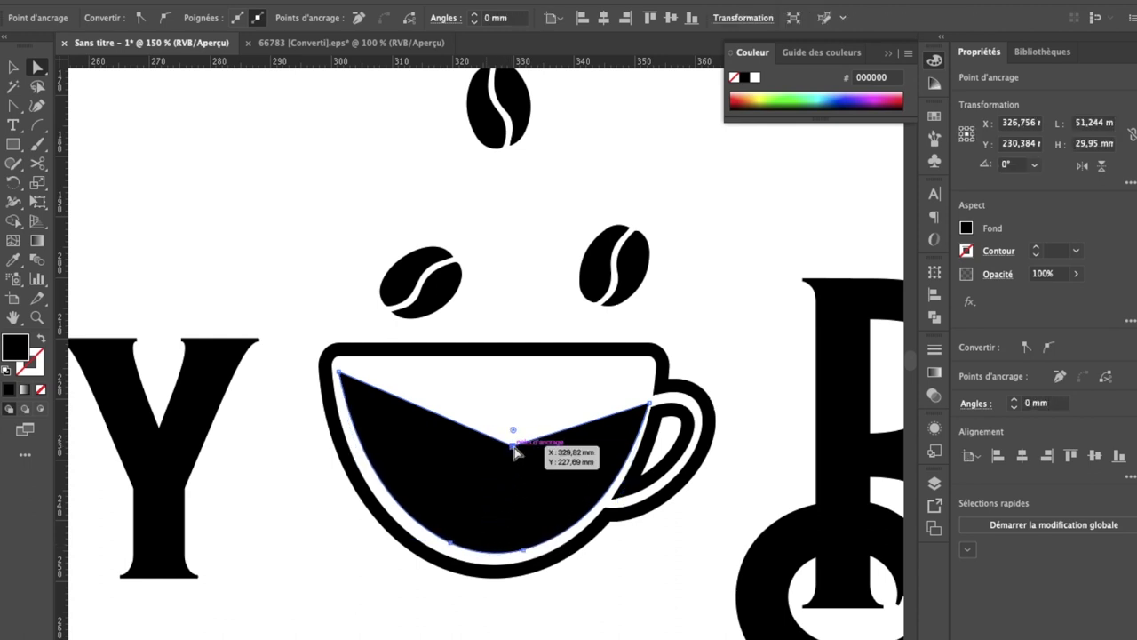
mouse_move(511, 451)
left_mouse_down()
mouse_move(581, 163)
mouse_move(531, 92)
left_mouse_up()
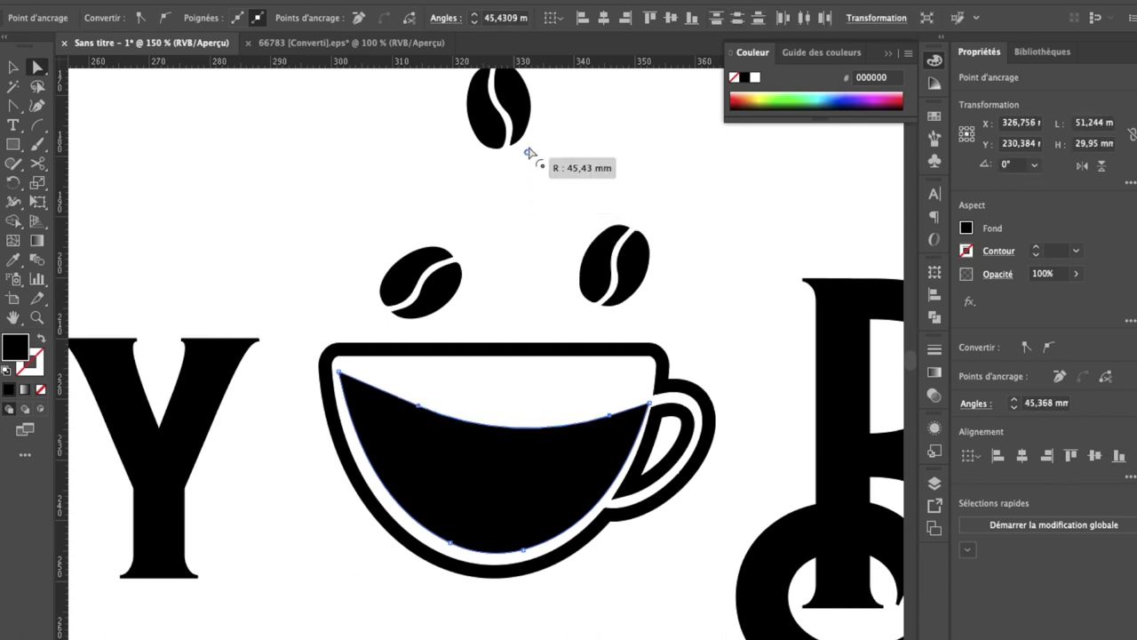
left_click(682, 200)
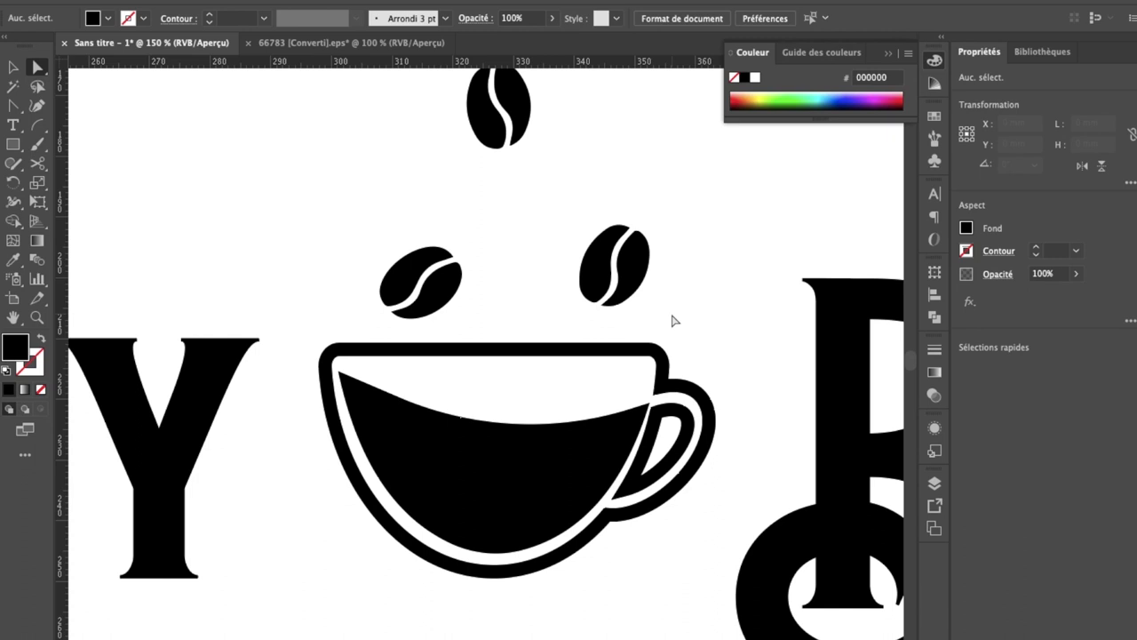
- Nudge BEANS left toward the cup and zoom in on the gap
key("ctrl+minus")
key("ctrl+minus")
left_click(646, 381)
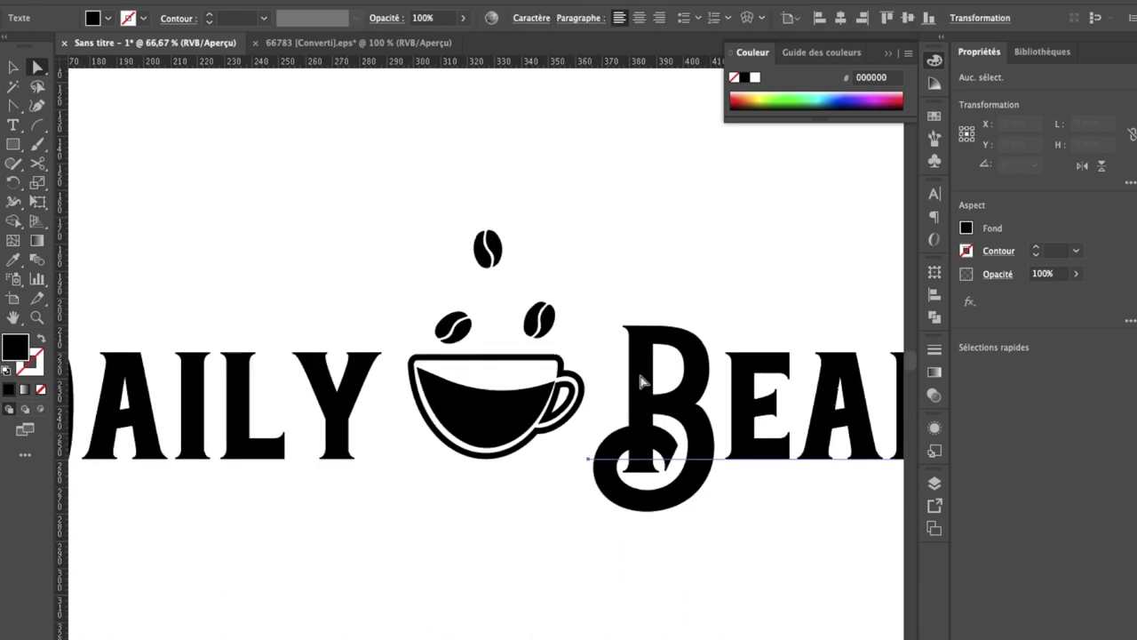
key("shift+Left")
key("shift+Left")
key("shift+Left")
key("ctrl+plus")
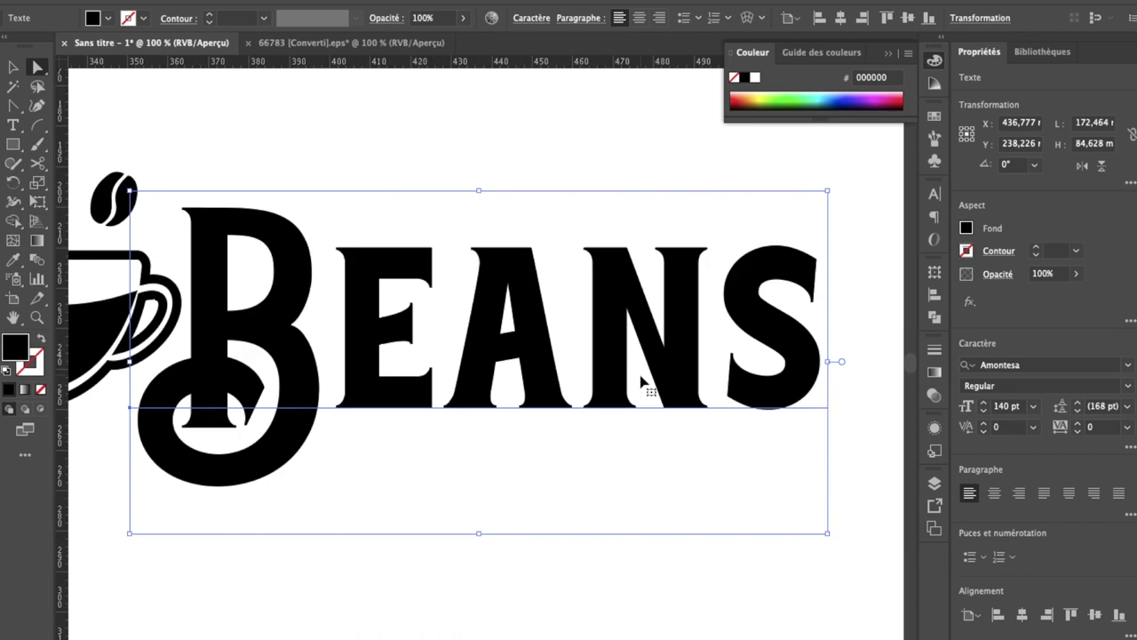
key("ctrl+plus")
key("ctrl+plus")
scroll(644, 382, "up", 1)
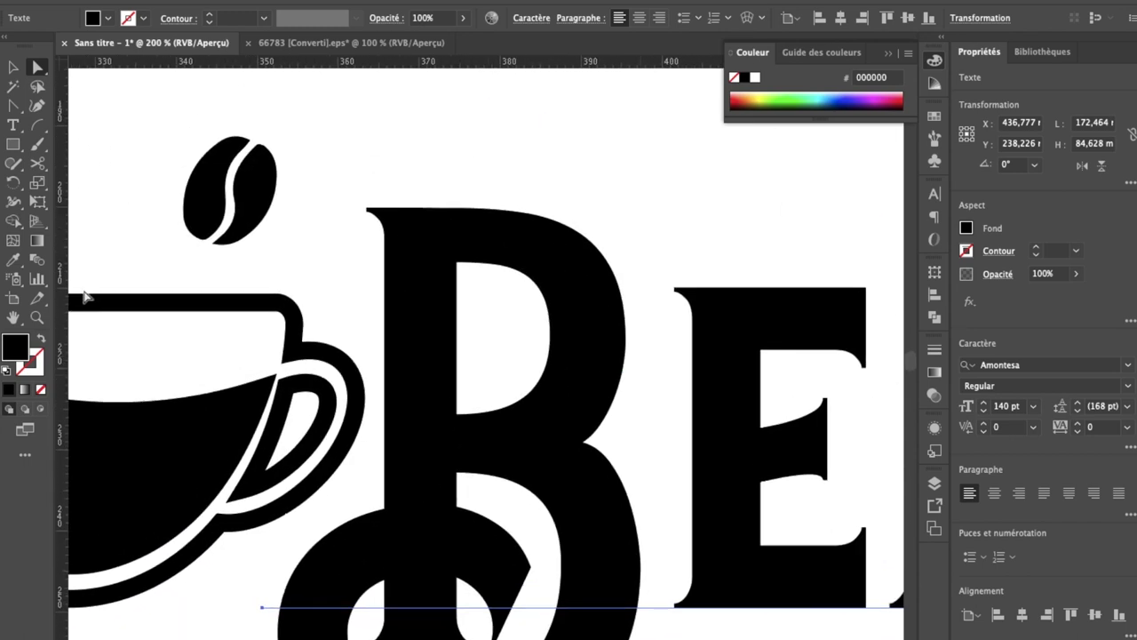
- Draw a thin spacer rectangle, snug BEANS against it, then move it beside the cup's left side
left_click(13, 145)
left_click_drag(365, 368, 385, 442)
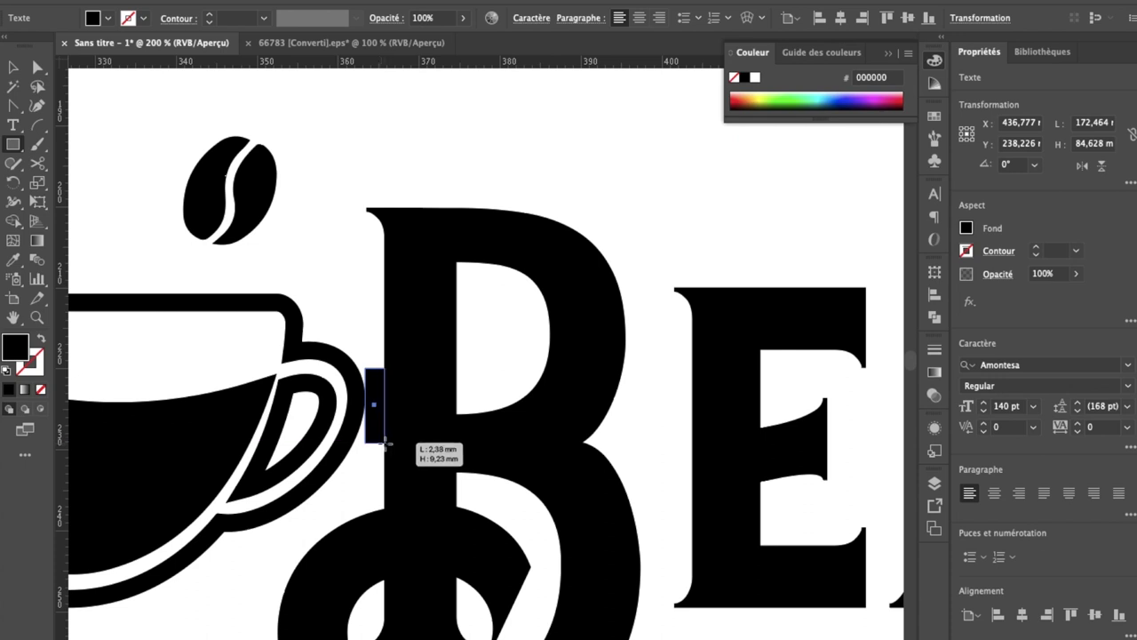
left_click(38, 66)
left_click(418, 401)
key("Left")
mouse_move(375, 409)
left_mouse_down()
mouse_move(404, 413)
mouse_move(372, 398)
left_mouse_up()
- Nudge DAILY right to match the spacer gap, then deselect and fit the artboard
left_click(251, 374)
key("Right")
key("Right")
key("Right")
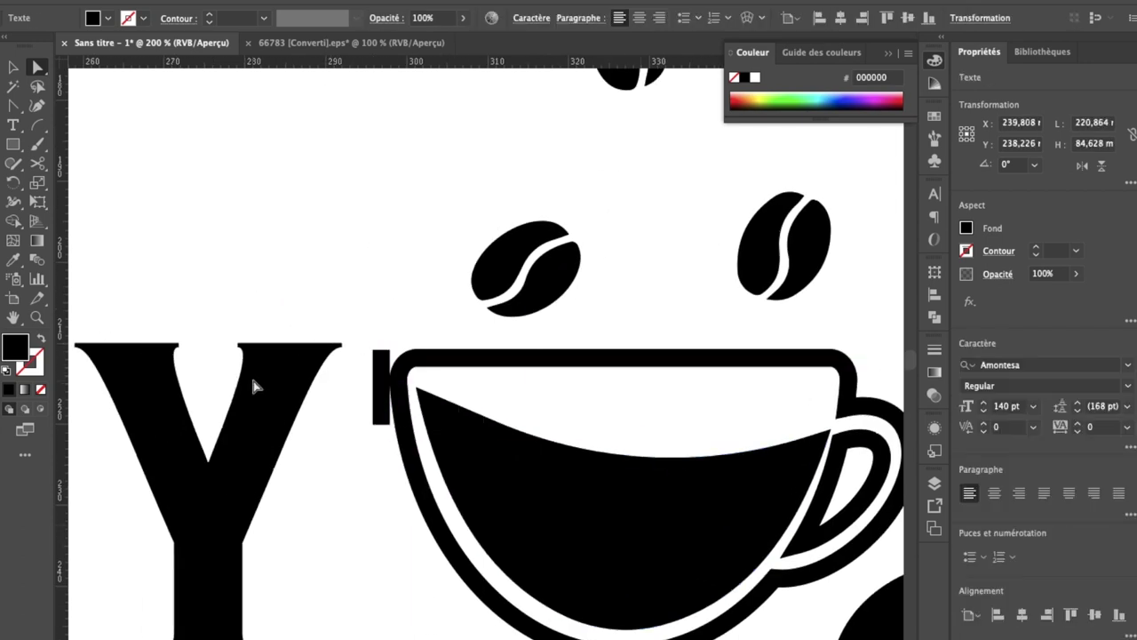
key("Right")
key("Right")
key("Right")
key("Right")
key("Right")
key("Right")
key("Right")
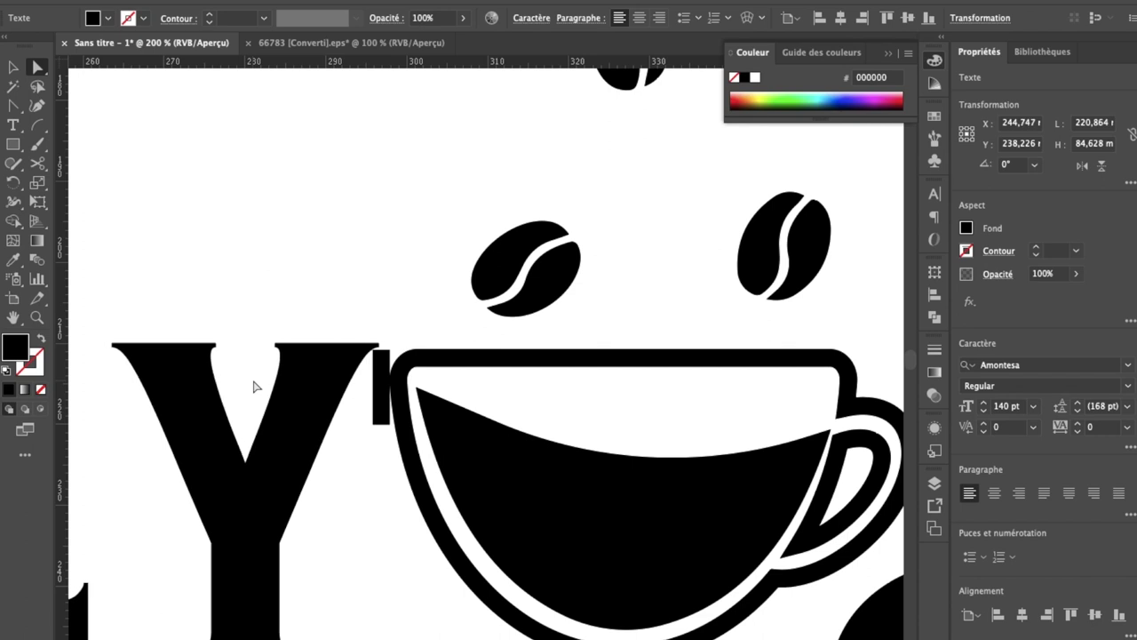
key("Right")
key("Left")
key("ctrl+shift+a")
key("ctrl+0")
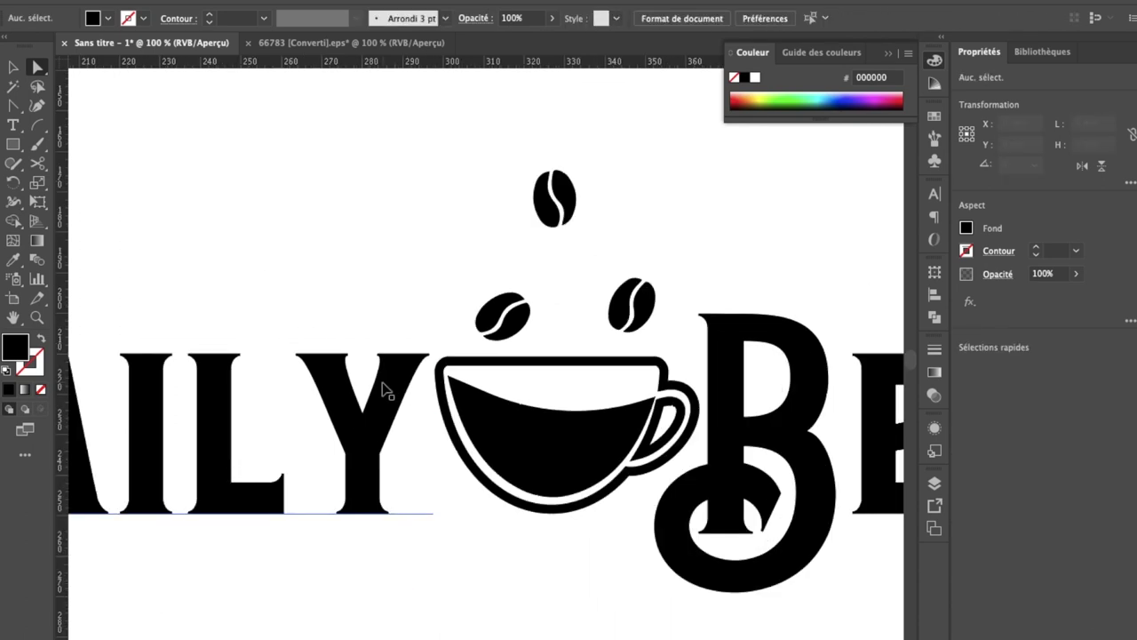